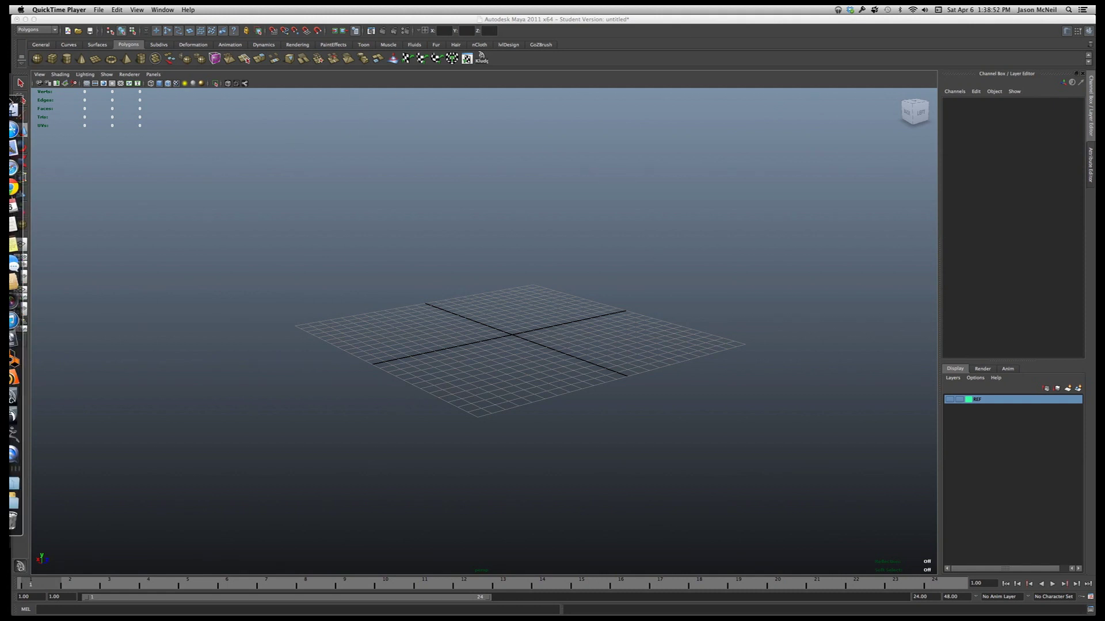
Switch to Finder and point out the KCity_Footprints.mb and KludgeCity.mel files in the KludgeCity020 folder
left_click(12, 110)
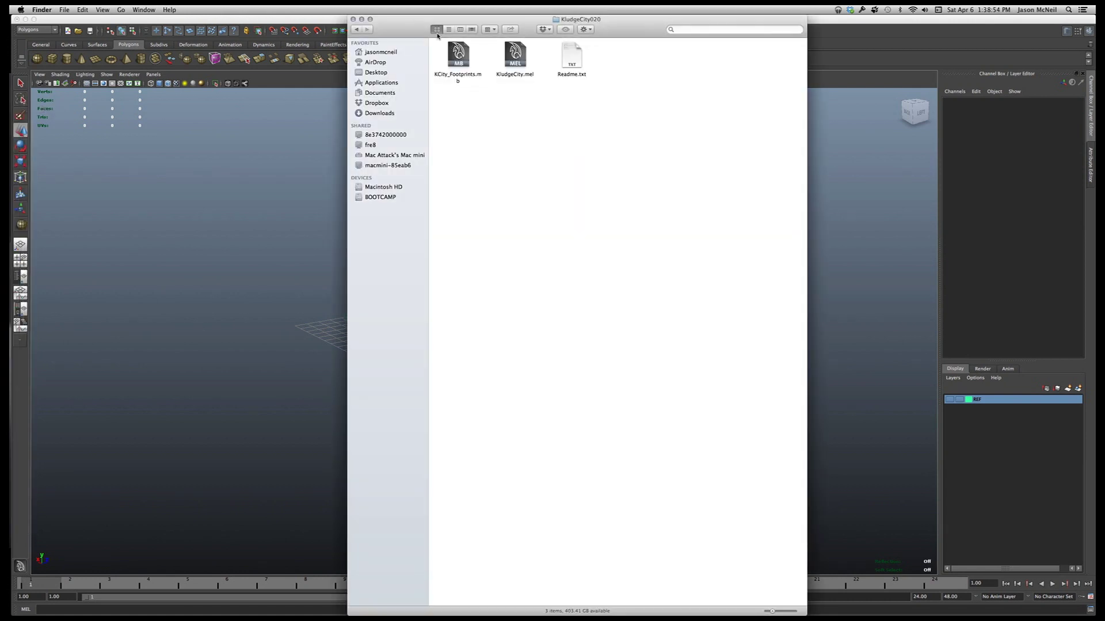
left_click_drag(412, 22, 368, 21)
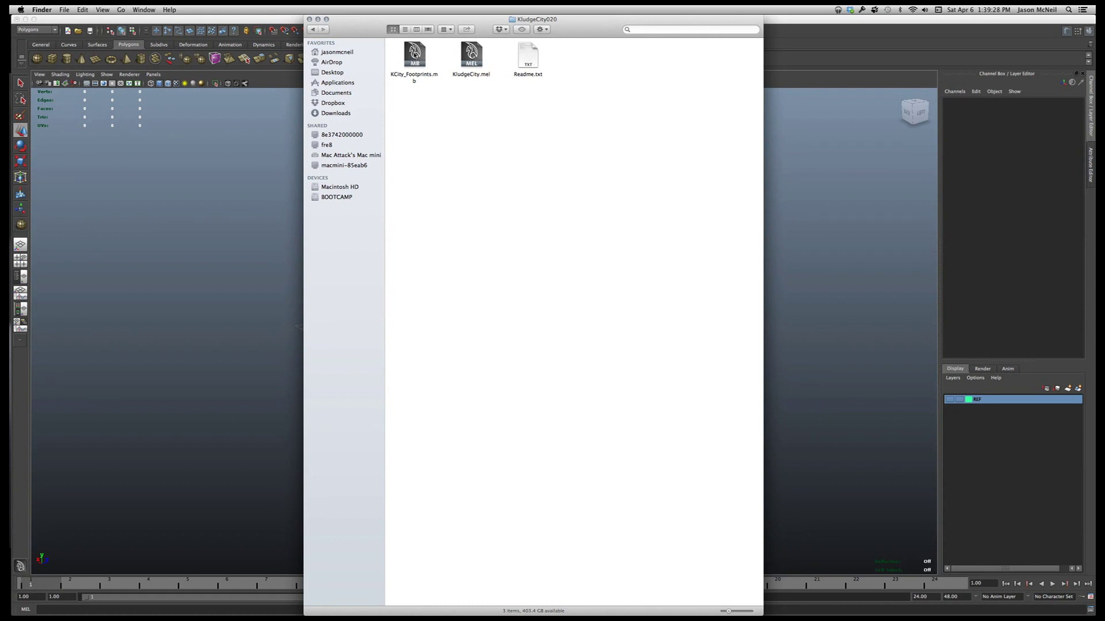
left_click(415, 53)
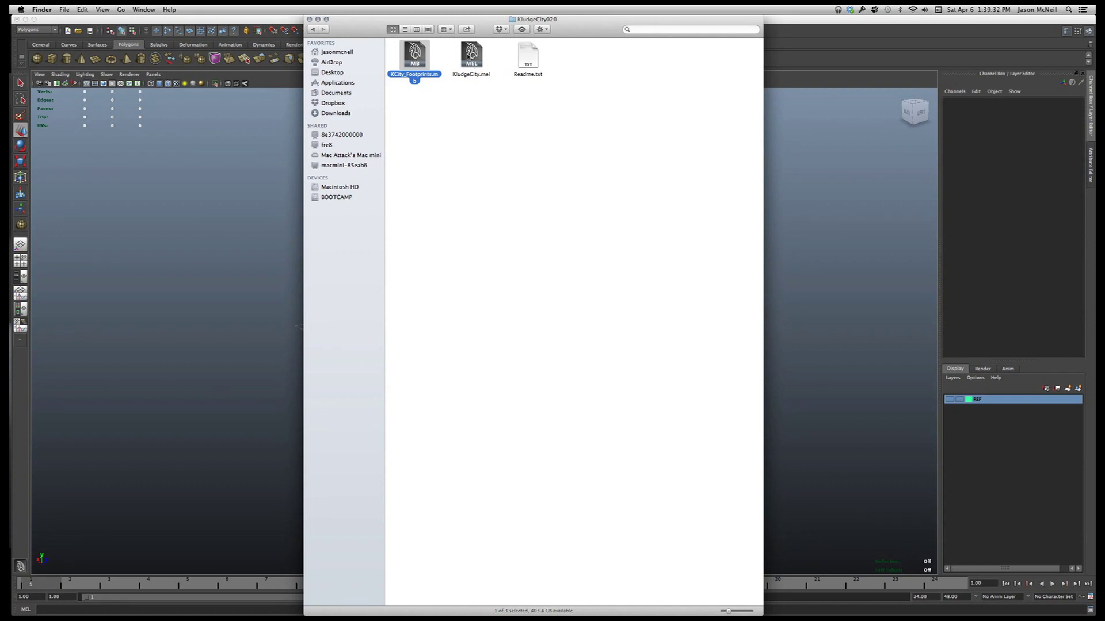
left_click(468, 56)
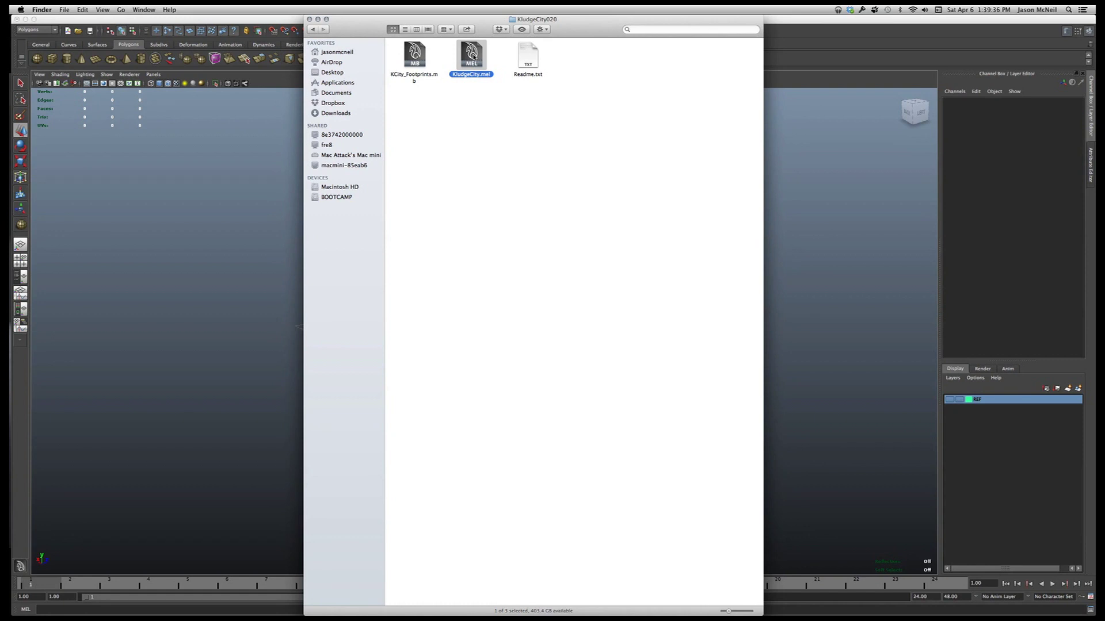
Preview Readme.txt to read the script's installation instructions, and close the preview and the folder window
left_click(528, 57)
key("space")
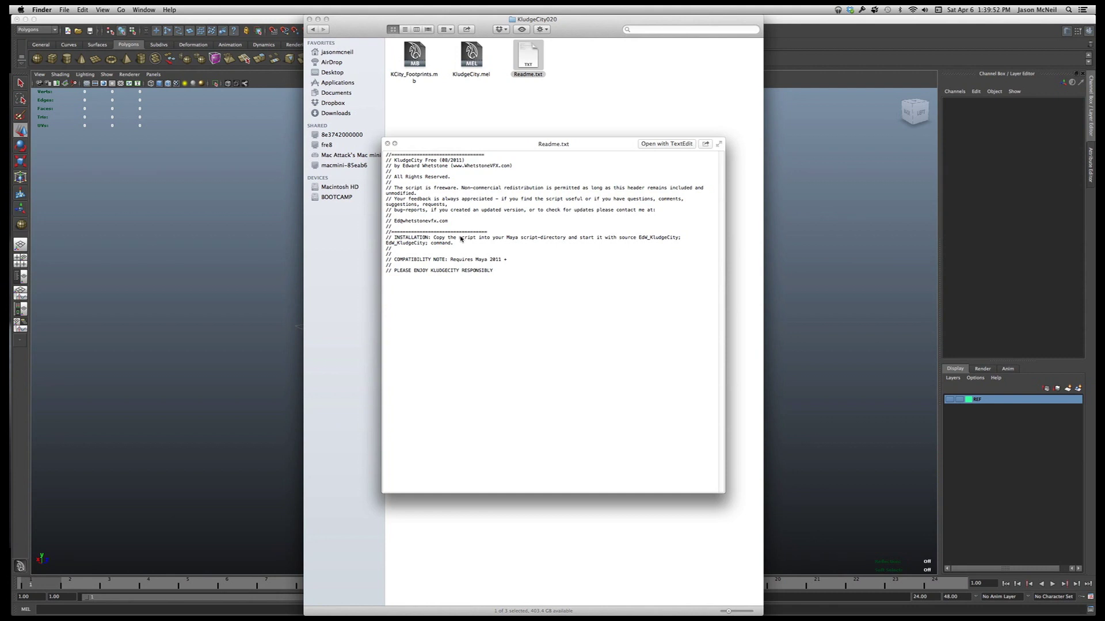
key("space")
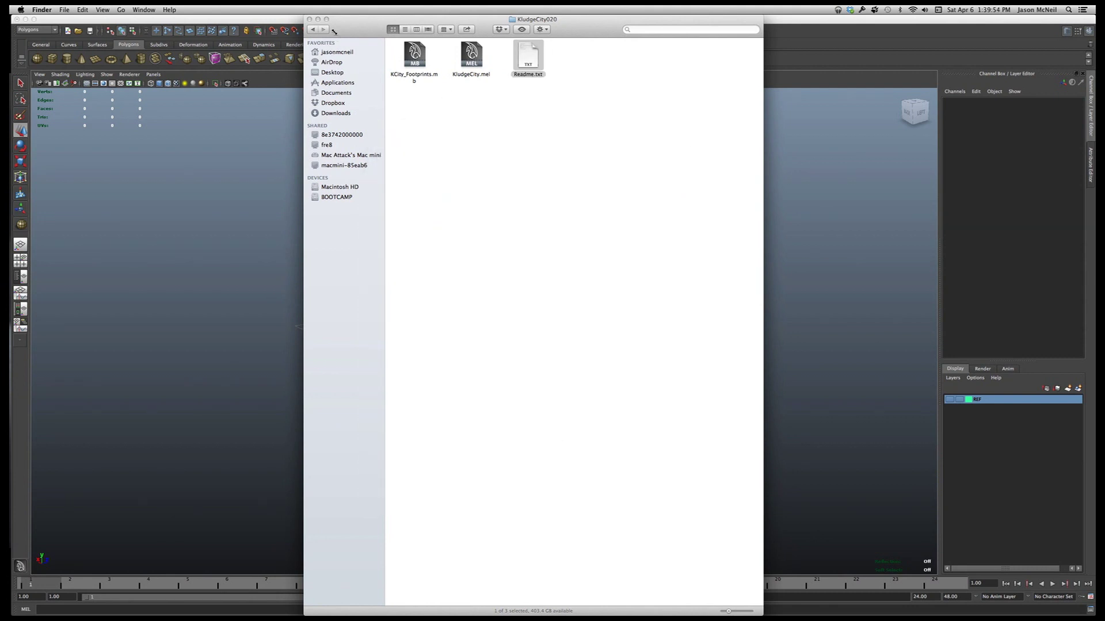
left_click(309, 20)
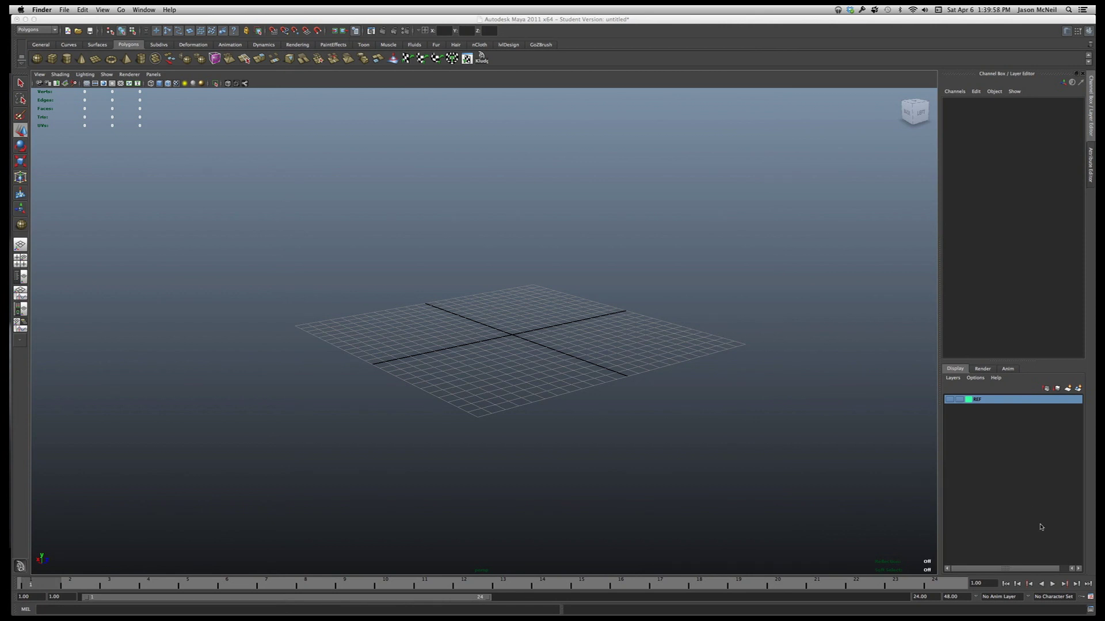
Switch to Maya, examine the KludgeCity source command and the script loading options in the Script Editor, and close the editor
left_click(1091, 611)
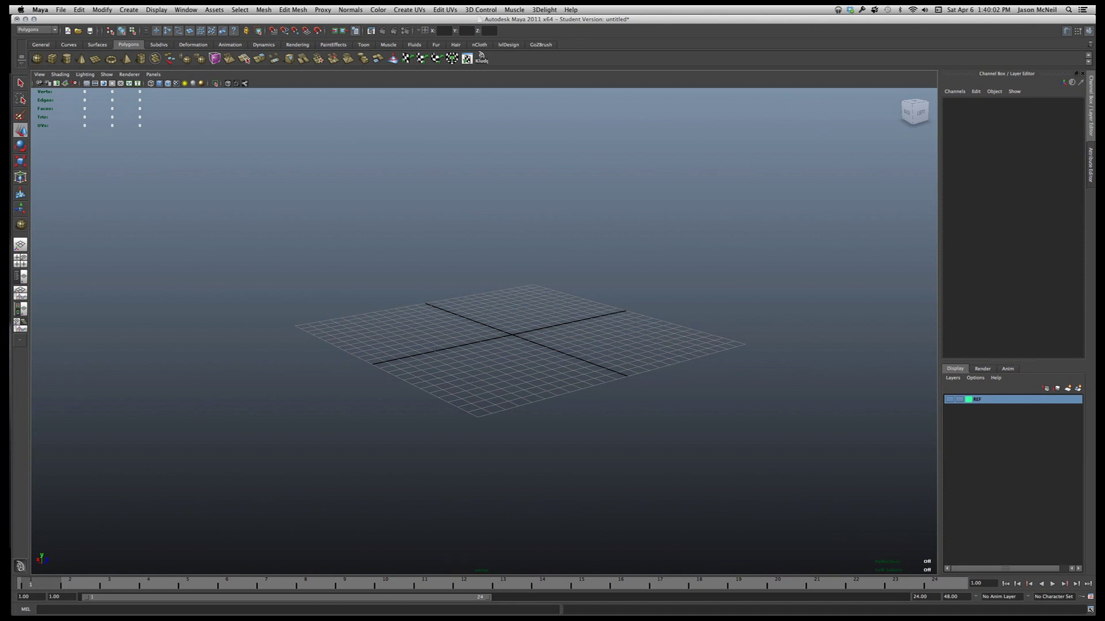
left_click(1090, 610)
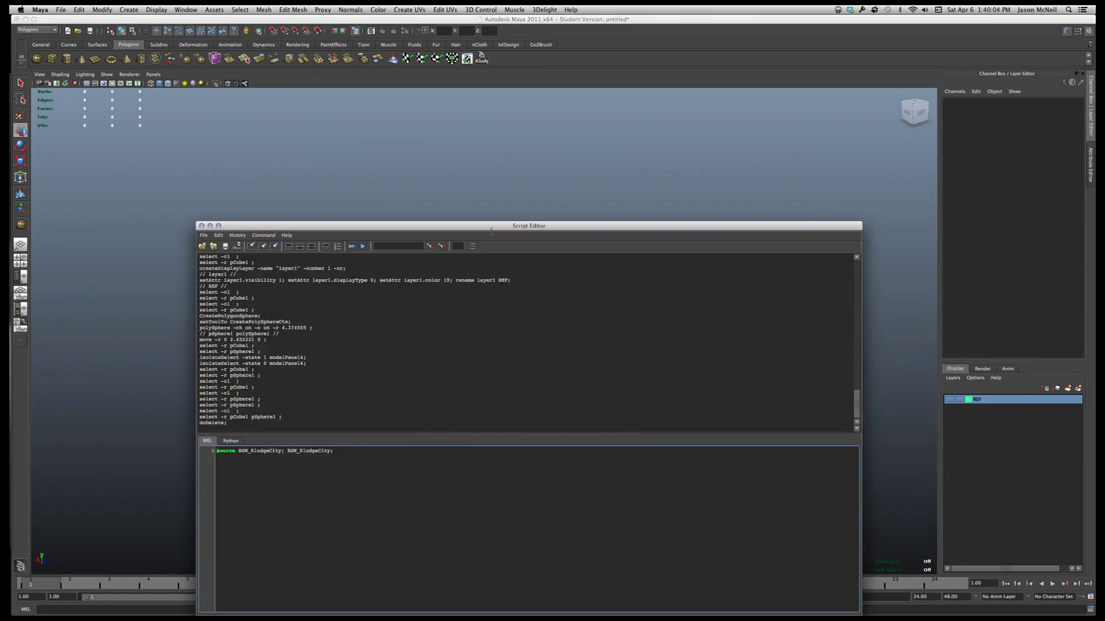
left_click_drag(492, 229, 505, 74)
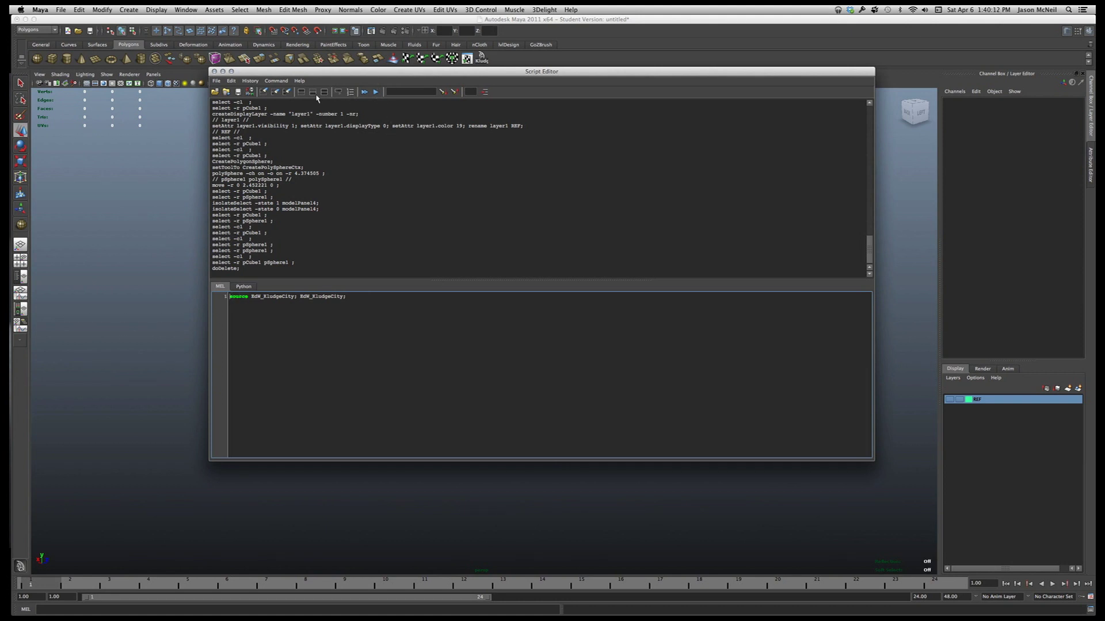
left_click(216, 81)
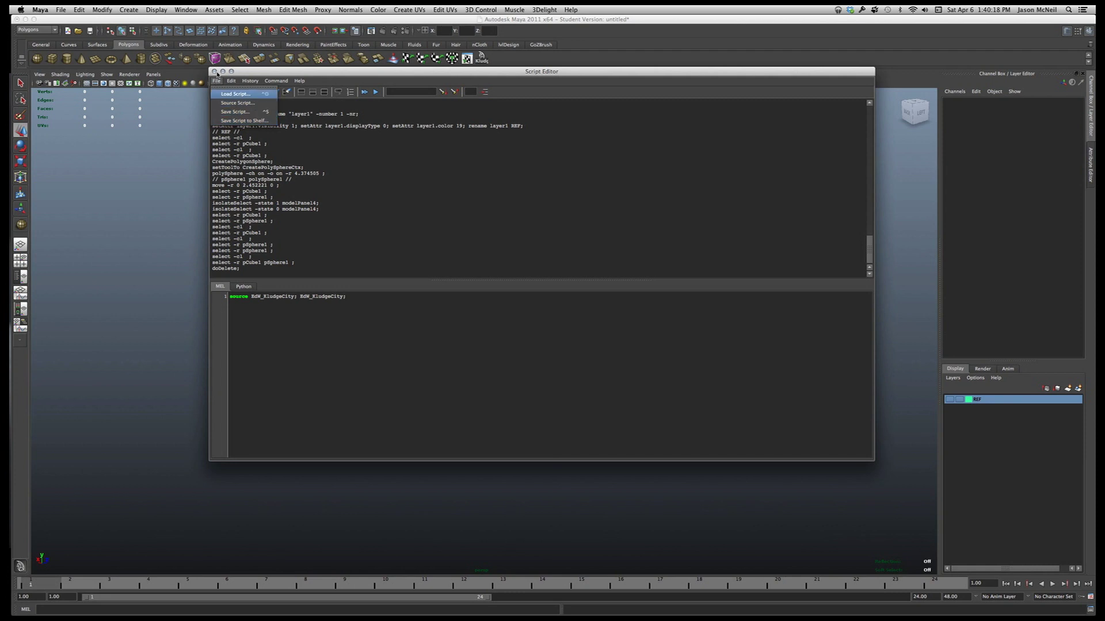
left_click(215, 73)
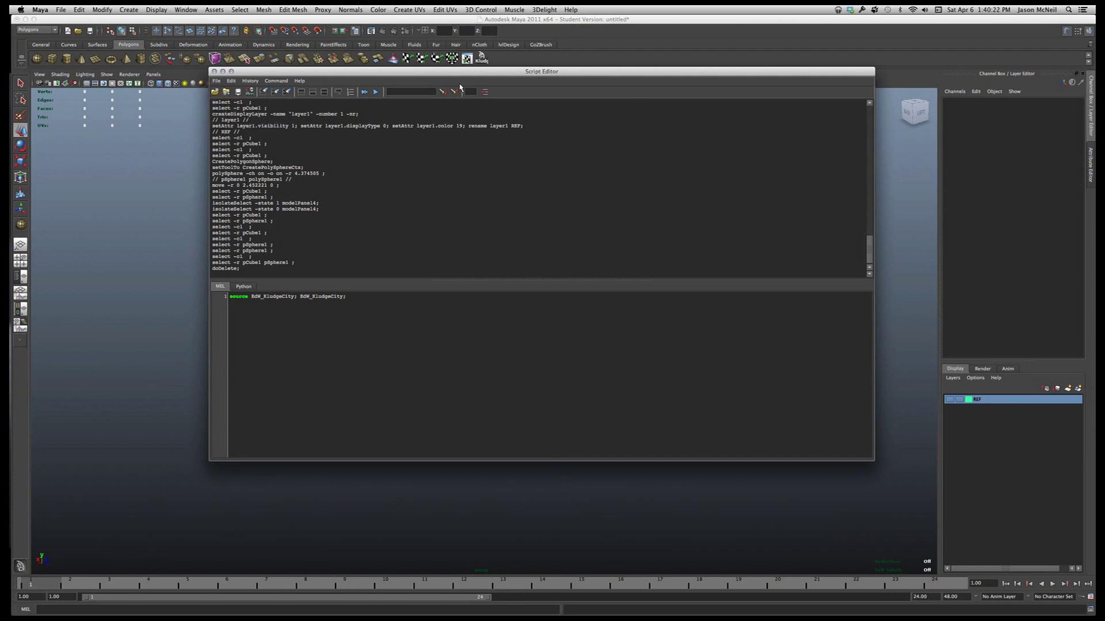
left_click_drag(251, 73, 282, 122)
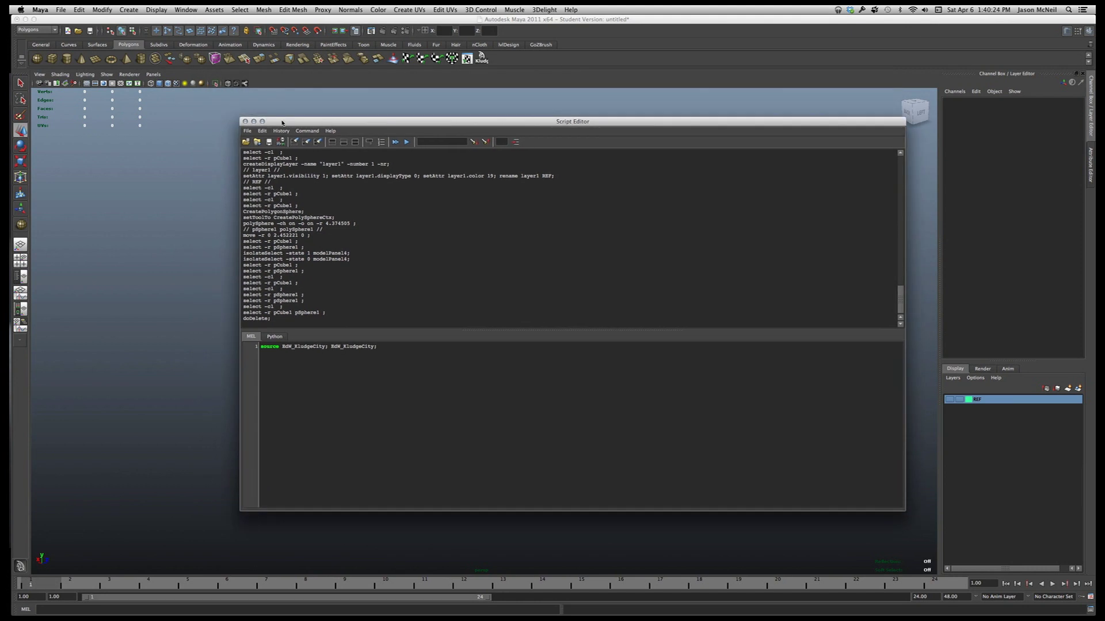
left_click(246, 121)
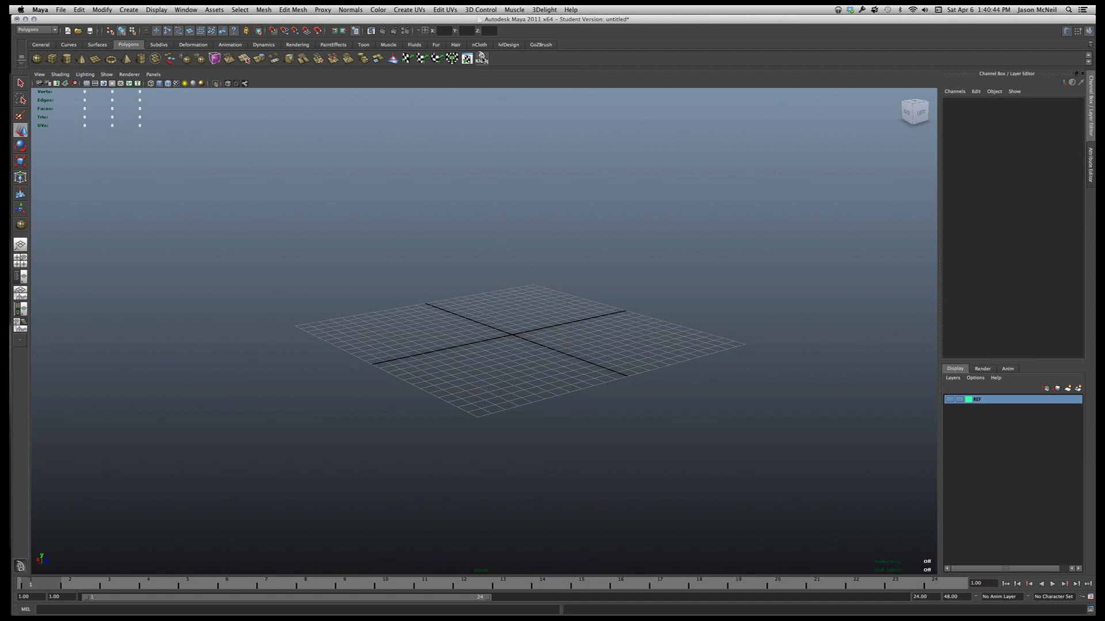
Launch the KludgeCity script, show its Architect settings, and move its window to the upper part of the viewport
left_click(481, 58)
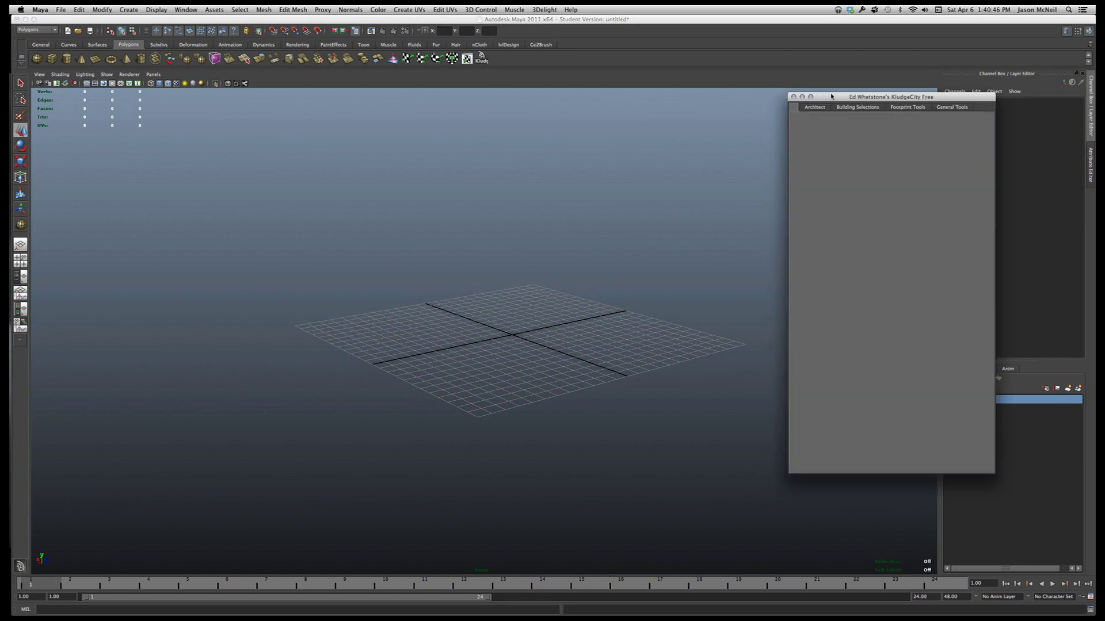
left_click_drag(827, 95, 773, 120)
left_click(763, 130)
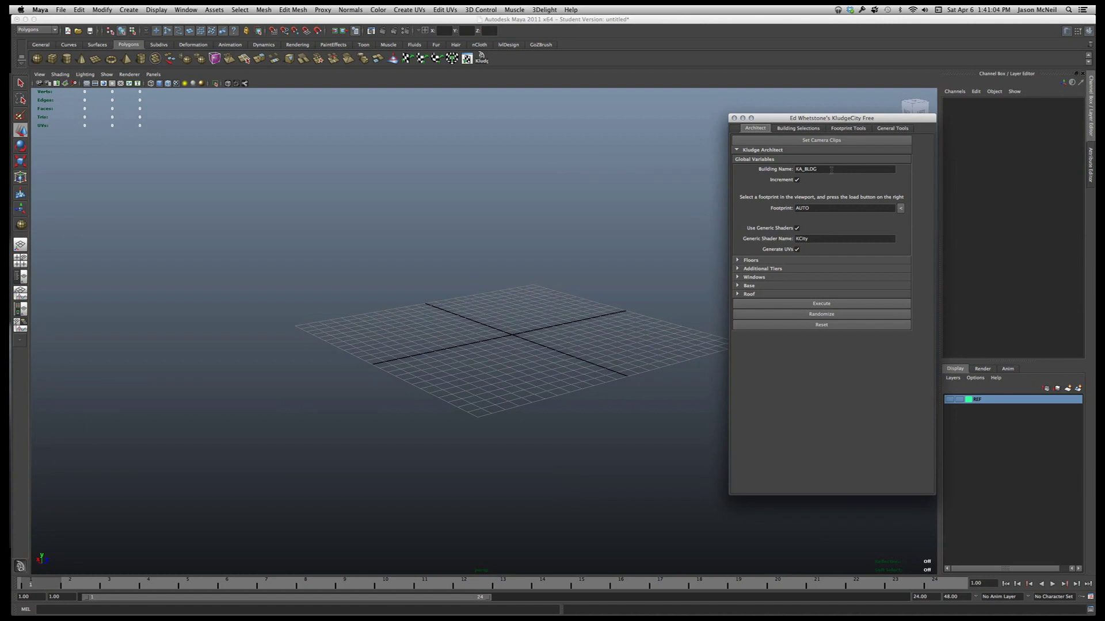
left_click(820, 169)
left_click_drag(783, 118, 760, 66)
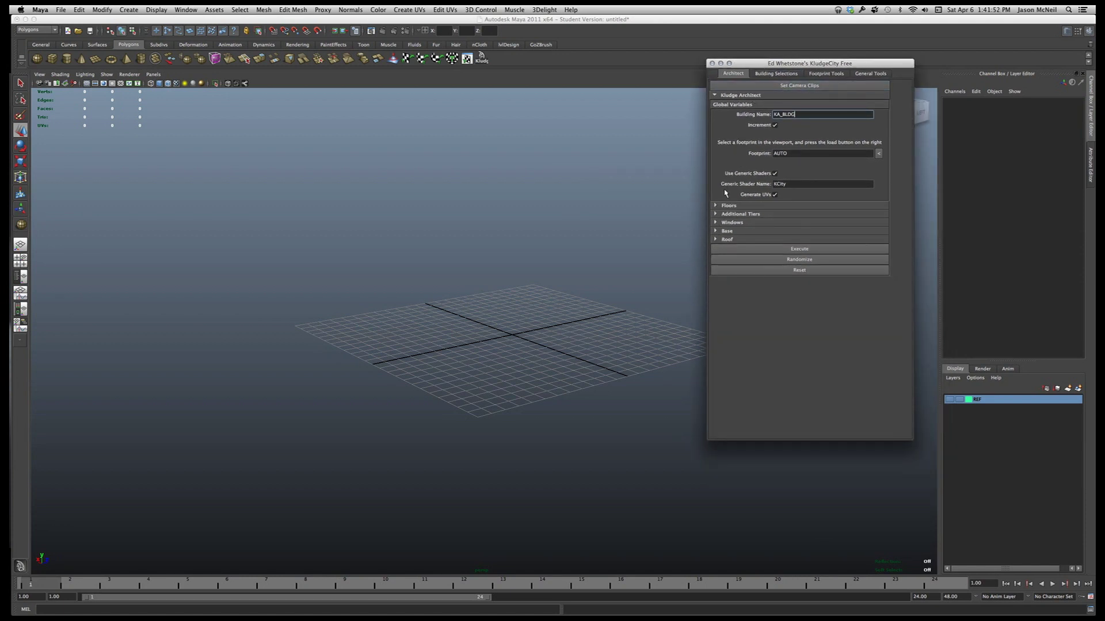
Examine the Architect settings for Floors and Additional Tiers, collapsing each section after viewing it
left_click(715, 206)
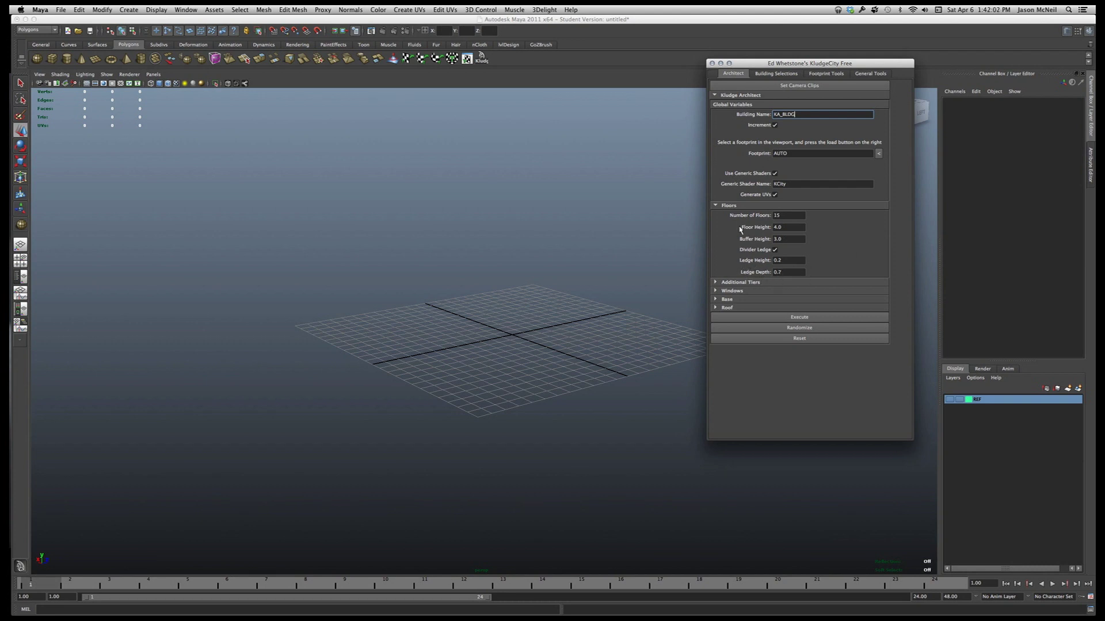
left_click(716, 205)
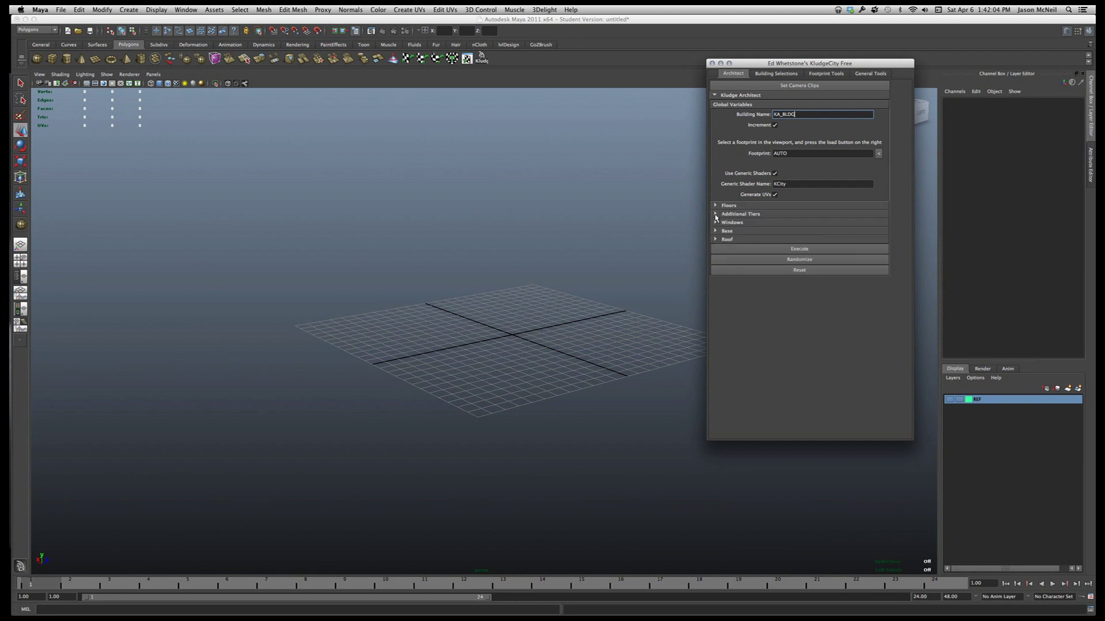
left_click(715, 214)
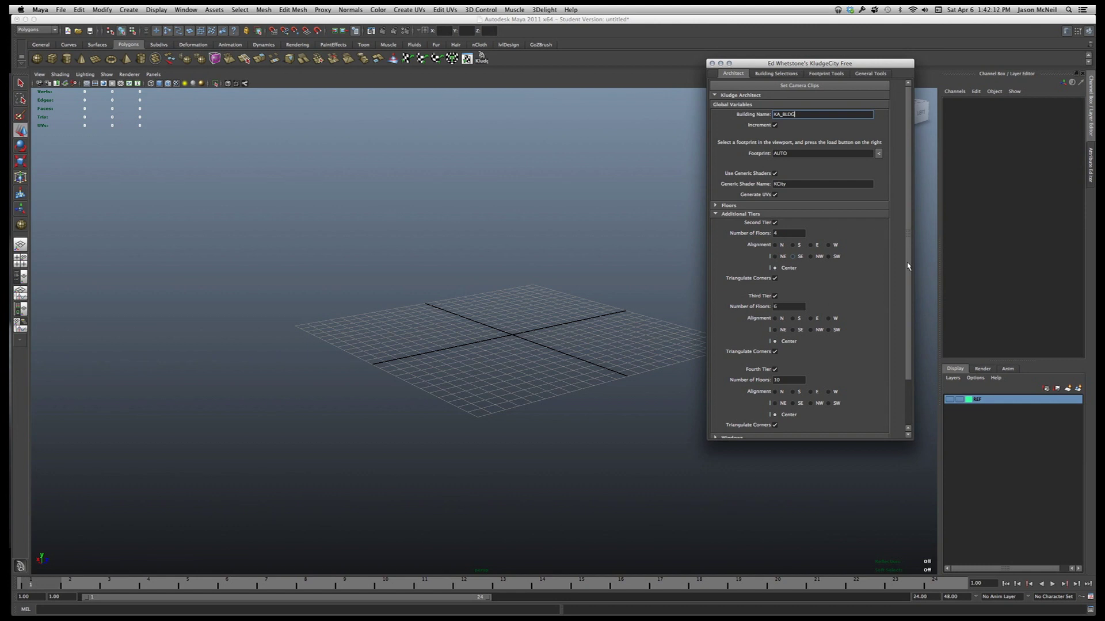
left_click_drag(907, 275, 905, 284)
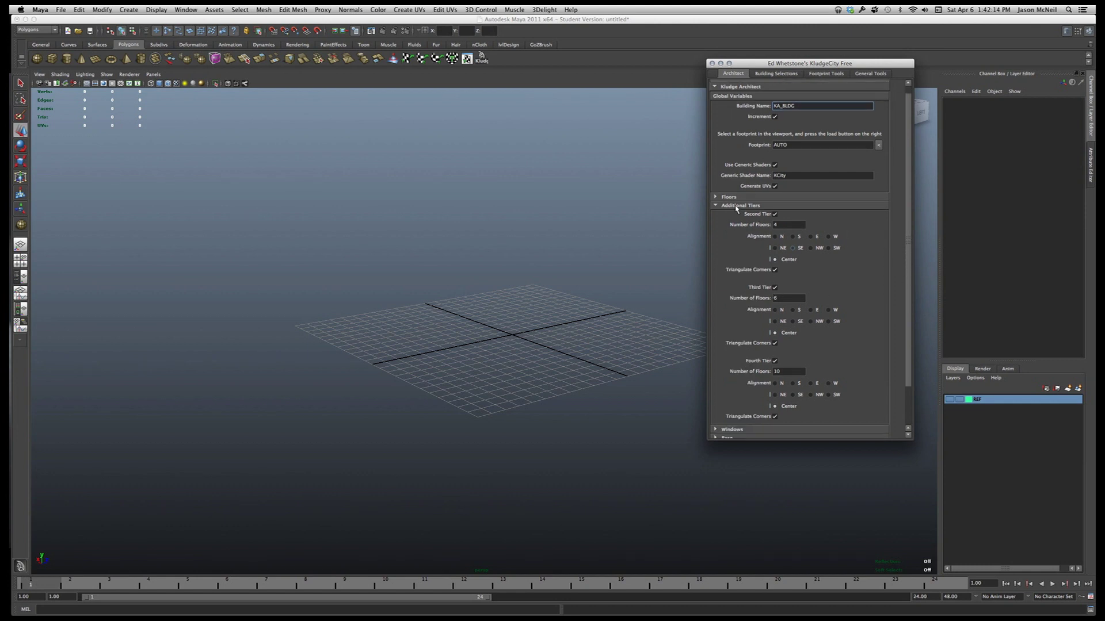
scroll(716, 205, "down", 1)
scroll(716, 201, "down", 1)
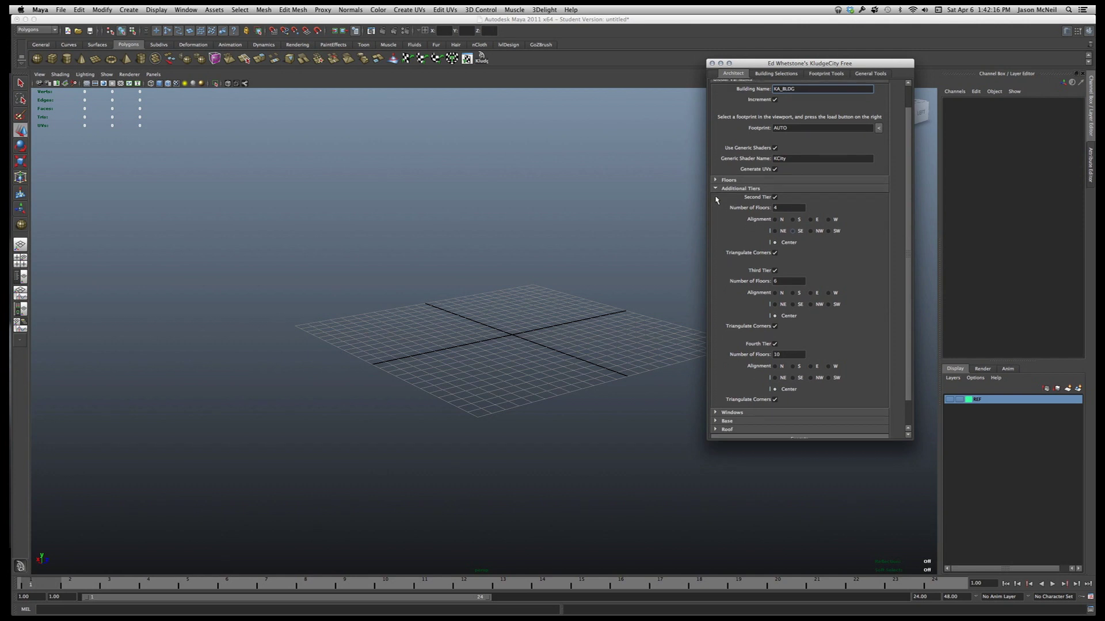
scroll(716, 193, "up", 3)
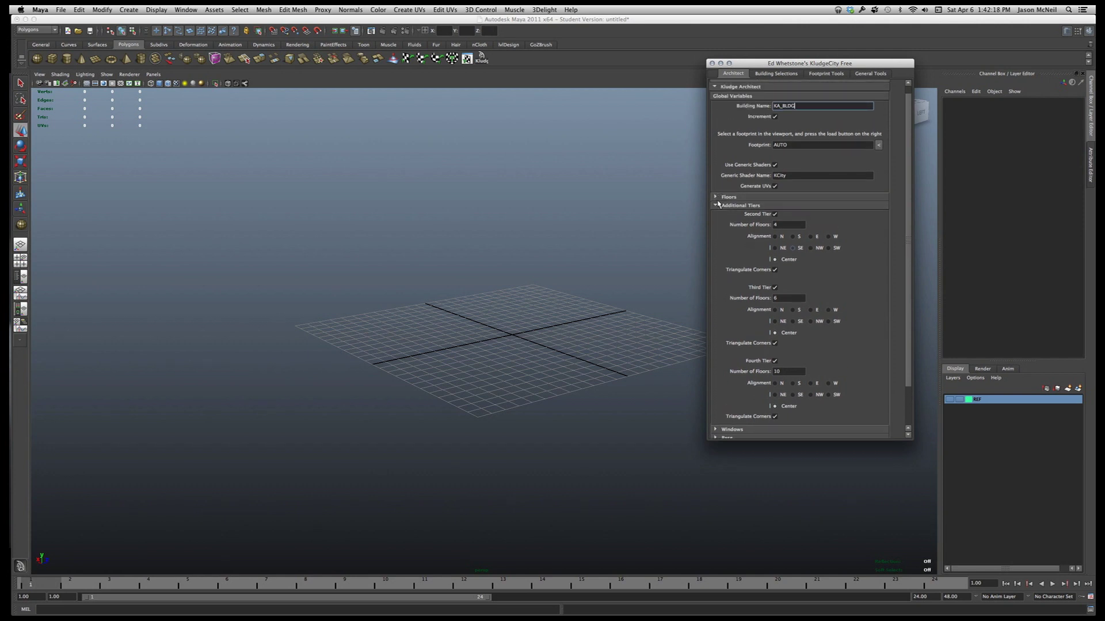
scroll(716, 208, "down", 1)
scroll(716, 206, "down", 1)
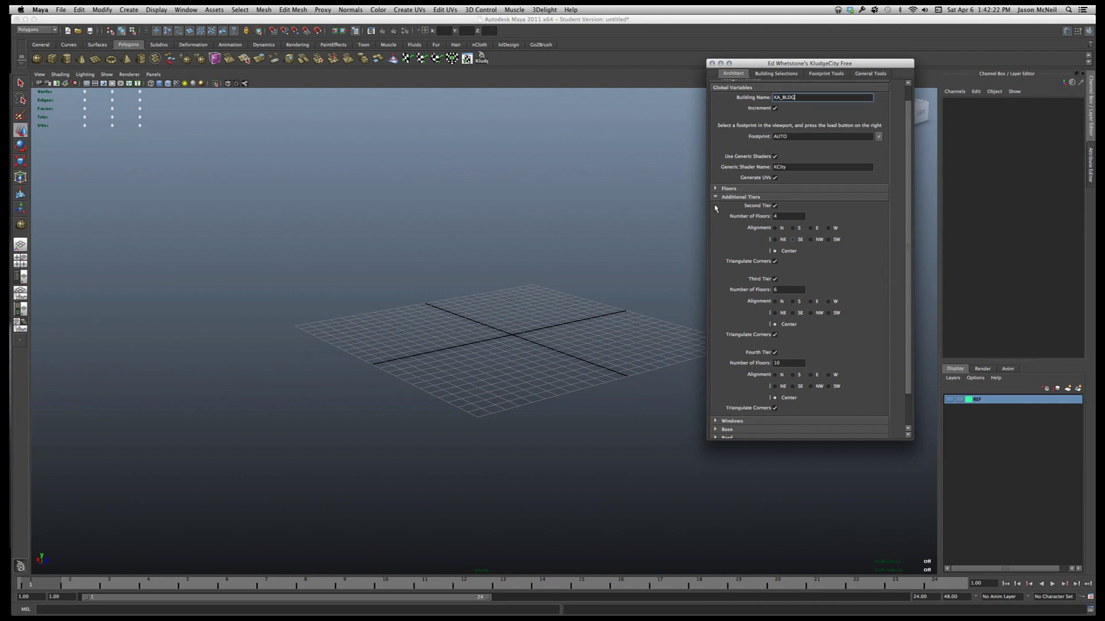
scroll(717, 207, "down", 1)
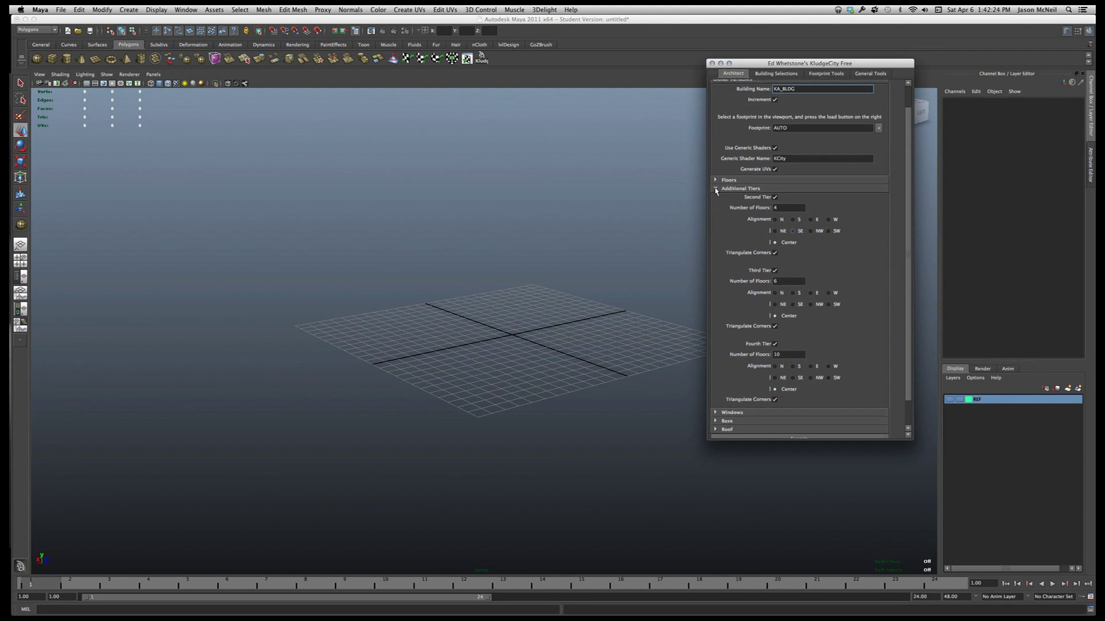
scroll(716, 191, "down", 3)
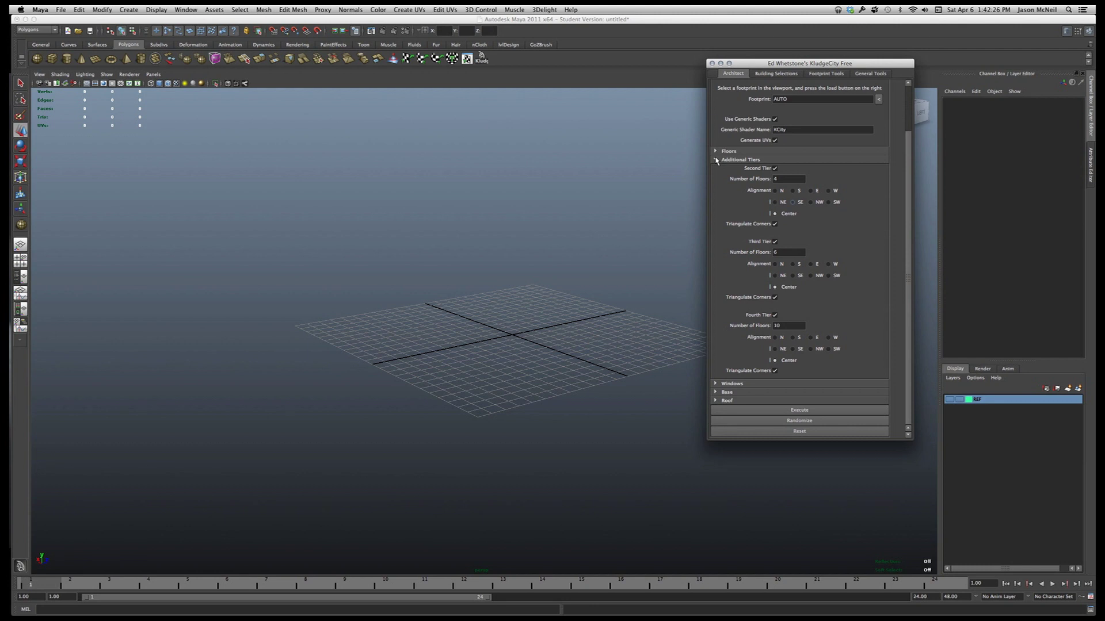
left_click(716, 160)
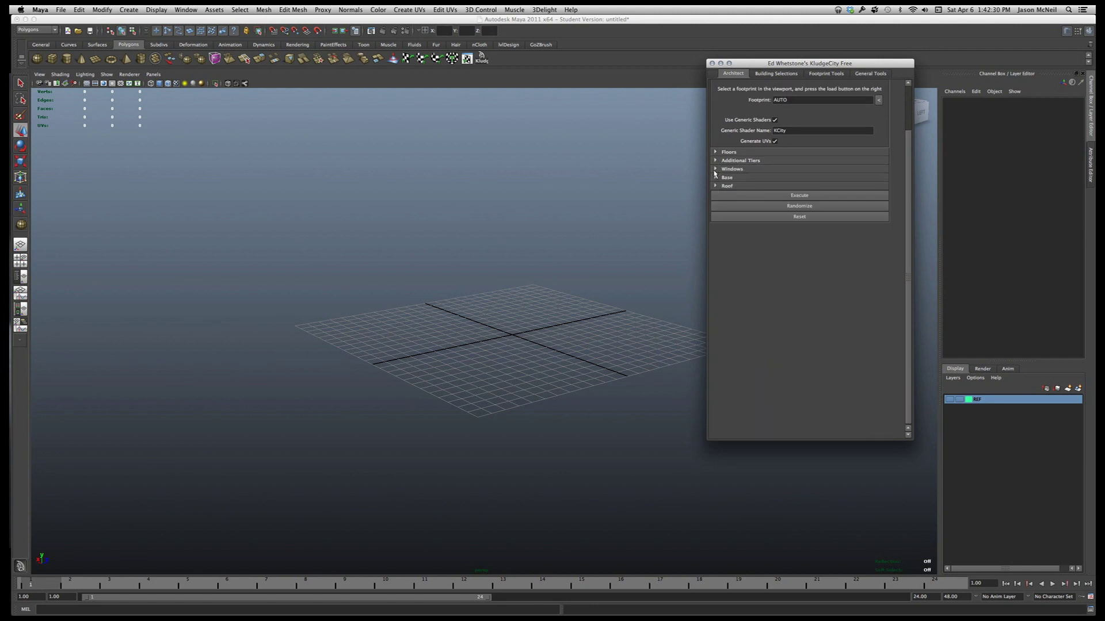
scroll(719, 176, "up", 5)
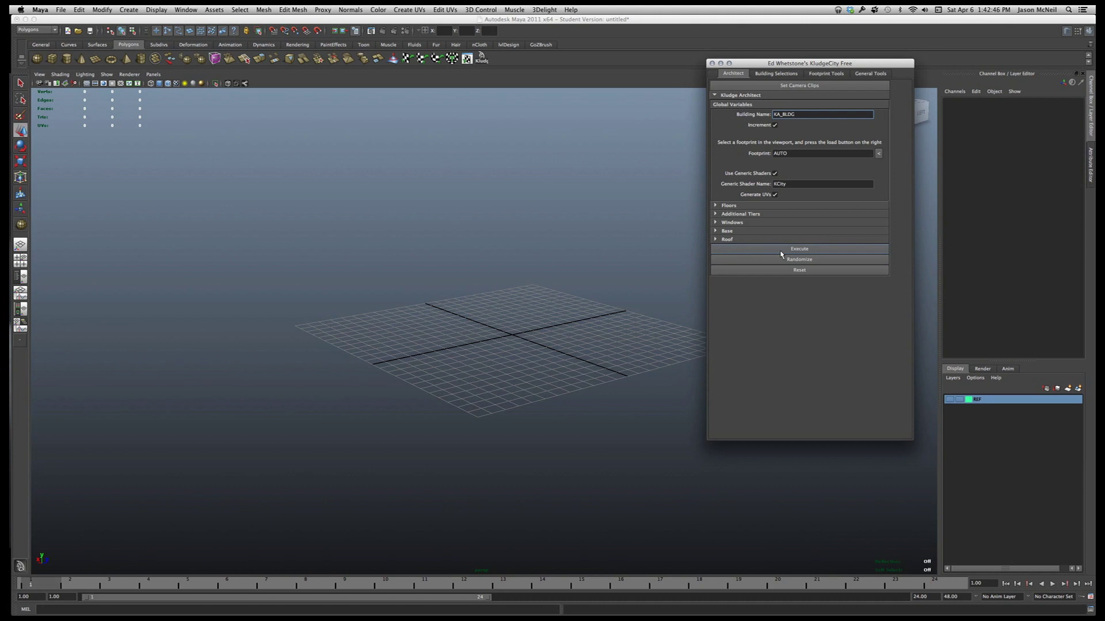
Examine KludgeCity's building selection tools and Maya's UV editing commands
left_click(775, 74)
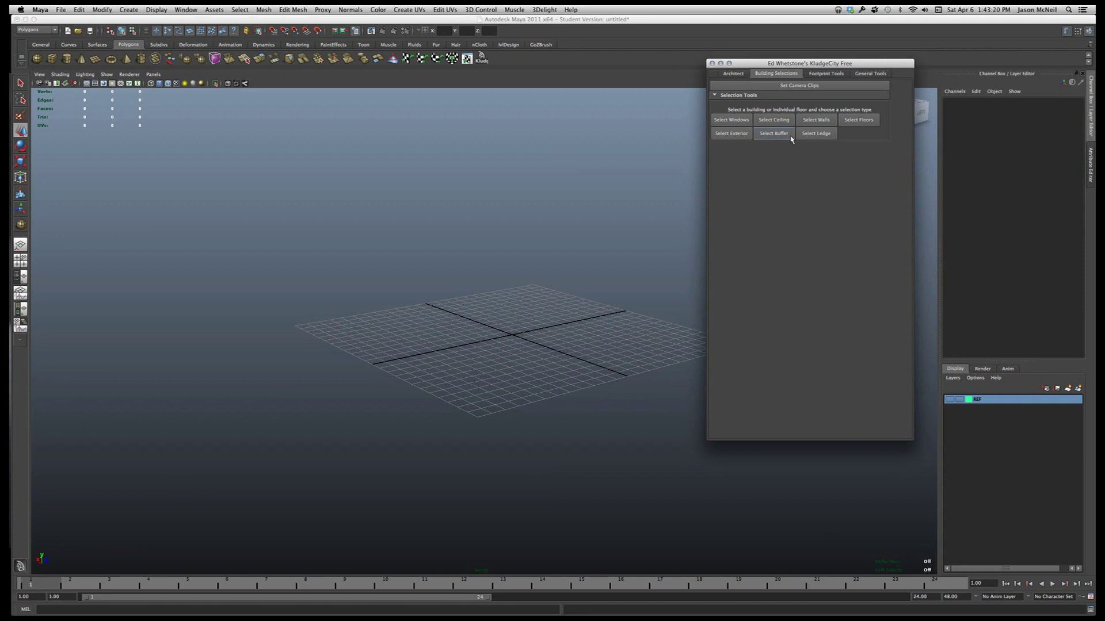
left_click(720, 136)
left_click(454, 10)
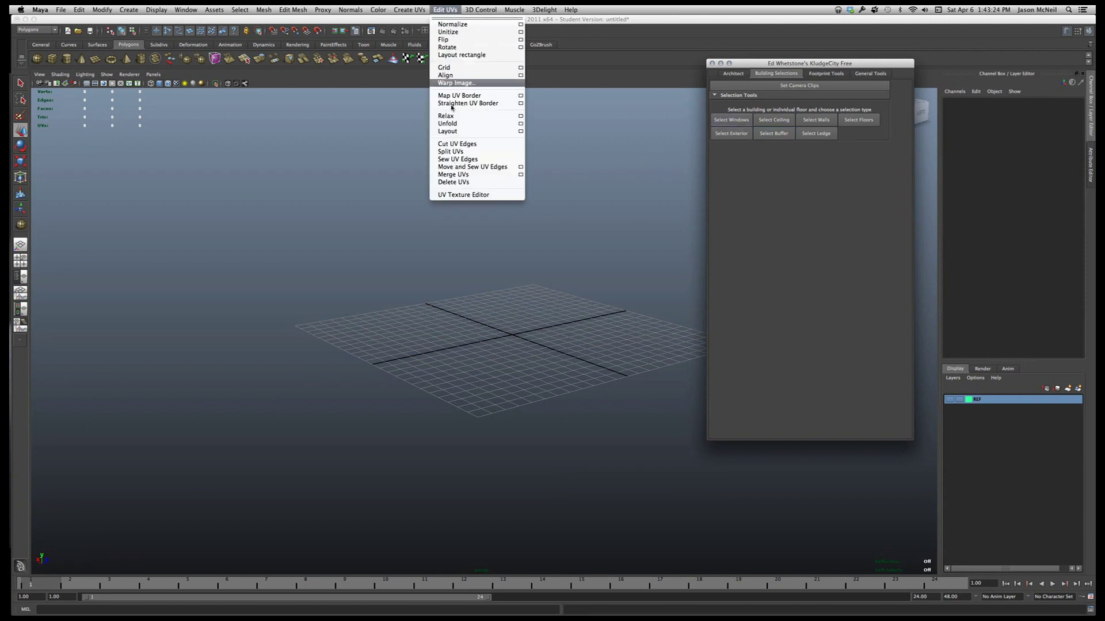
left_click(865, 70)
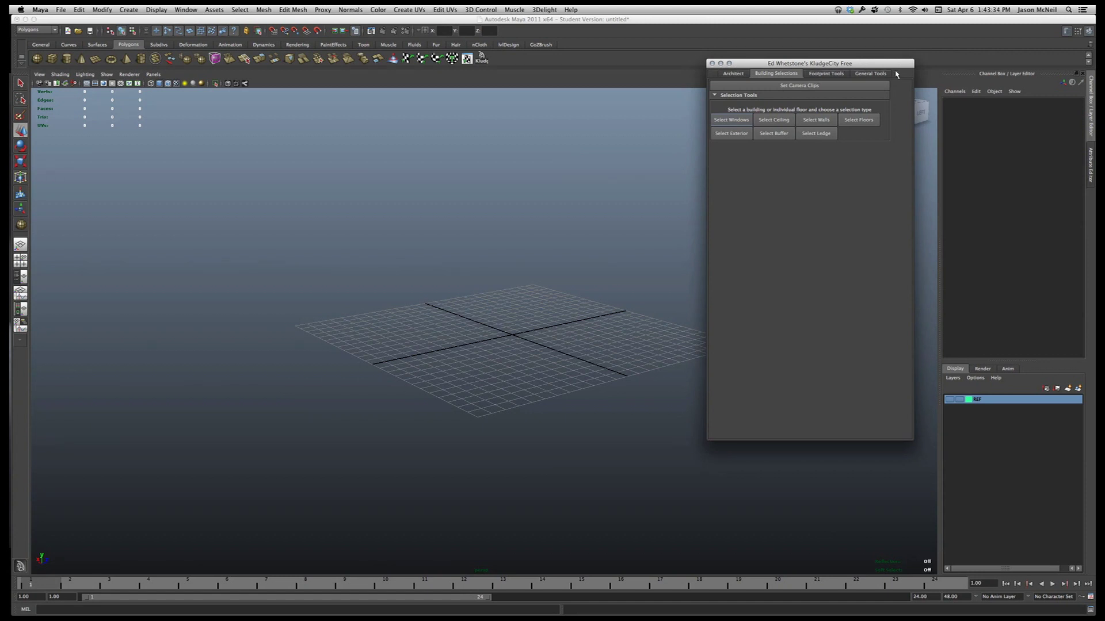
left_click(872, 74)
Create a square footprint plane with 25 divisions and a size of 25 using the KludgeCity footprint tools
left_click(842, 74)
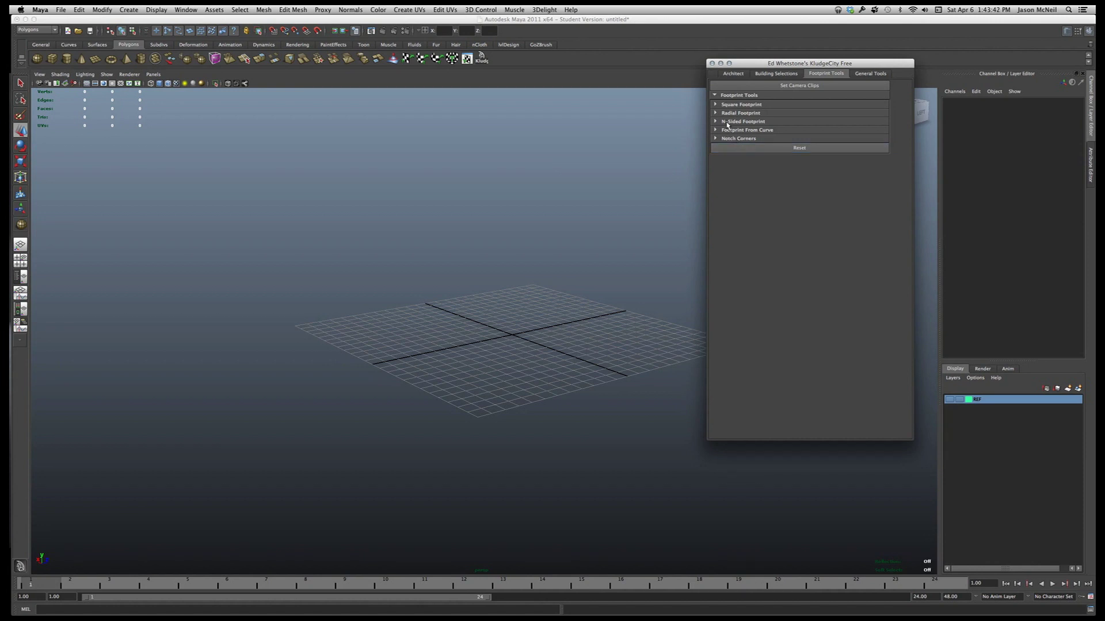
left_click(716, 105)
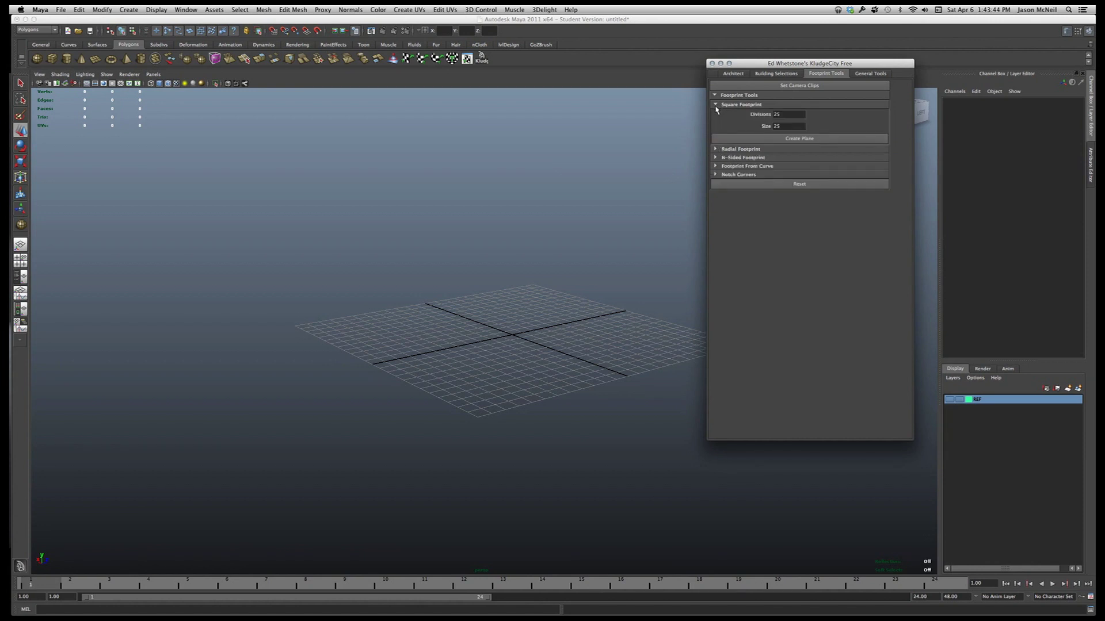
left_click(793, 138)
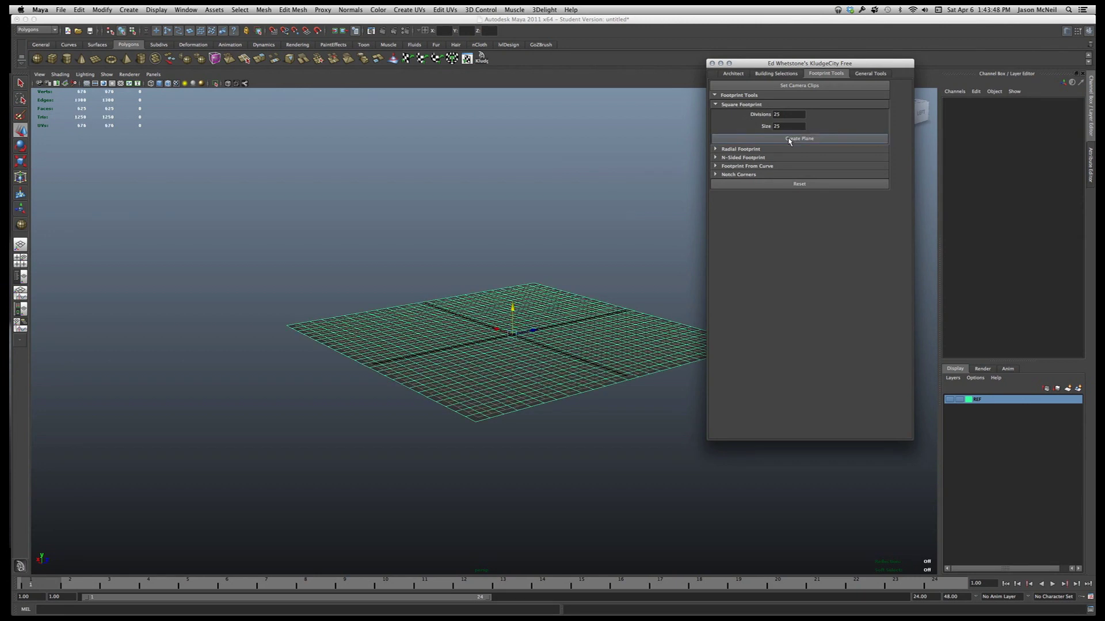
left_click(401, 416)
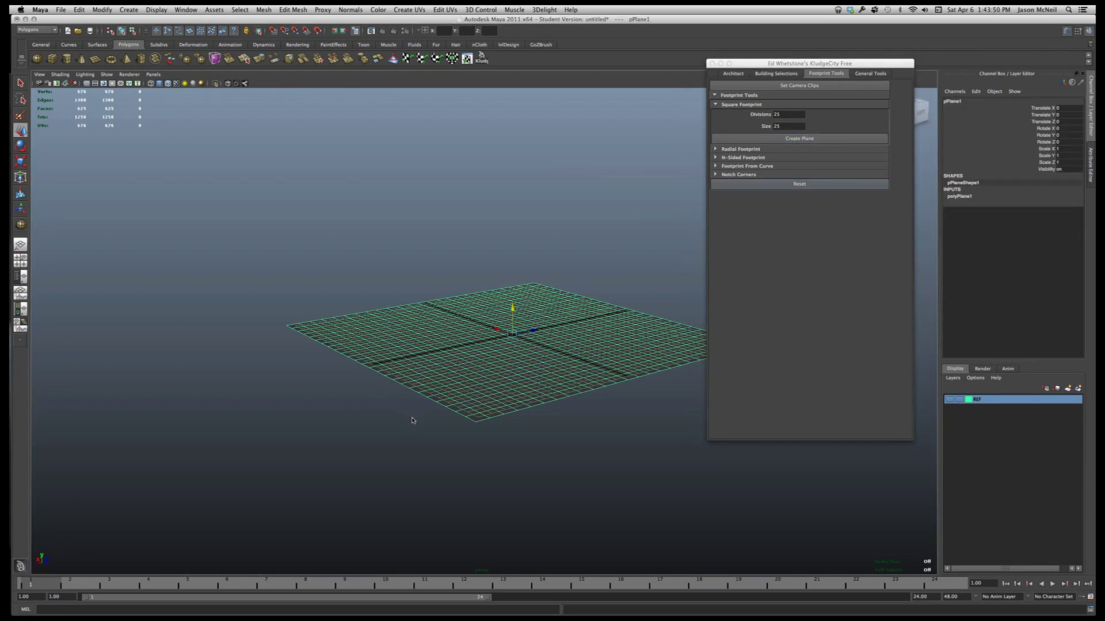
Load the square plane as the Architect footprint, randomize the building settings, and generate a building from it
left_click_drag(431, 427, 389, 401, "alt")
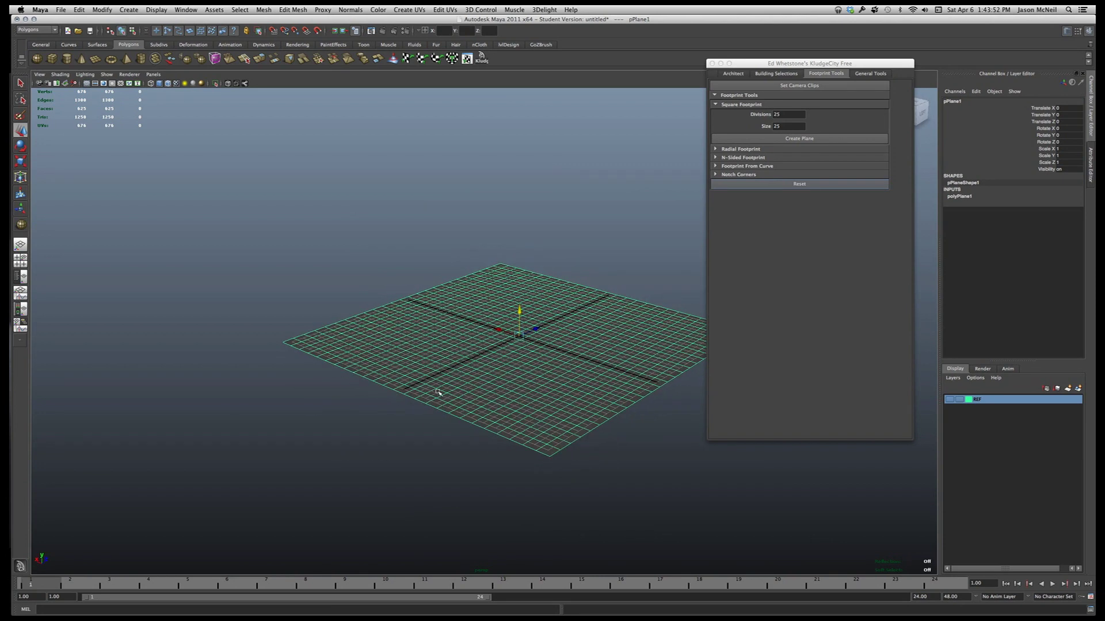
middle_click_drag(465, 384, 398, 373, "alt")
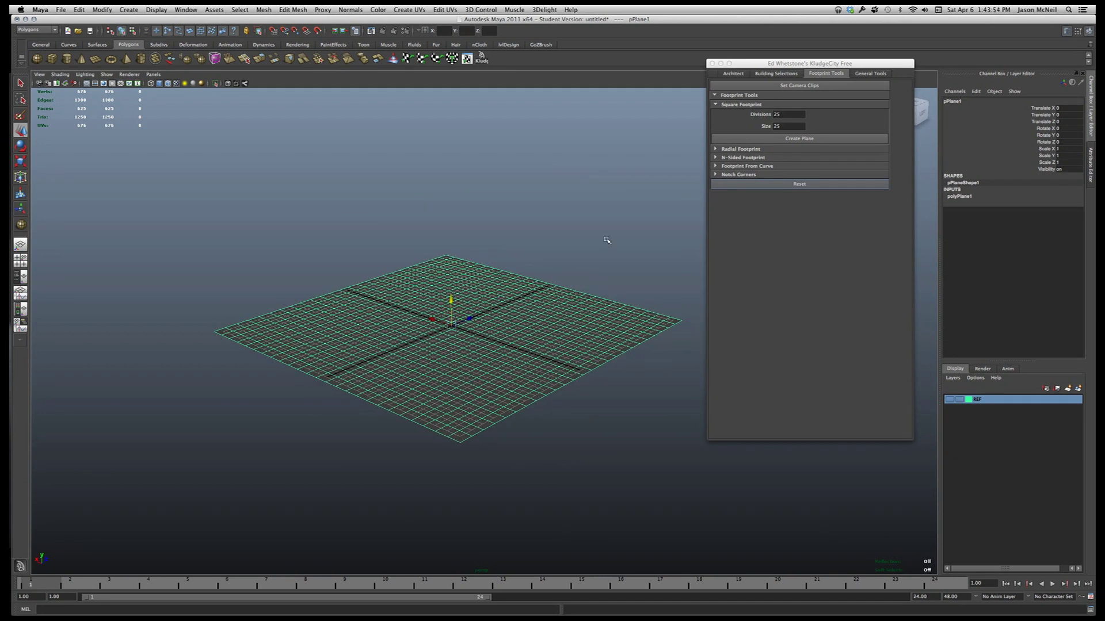
left_click(740, 75)
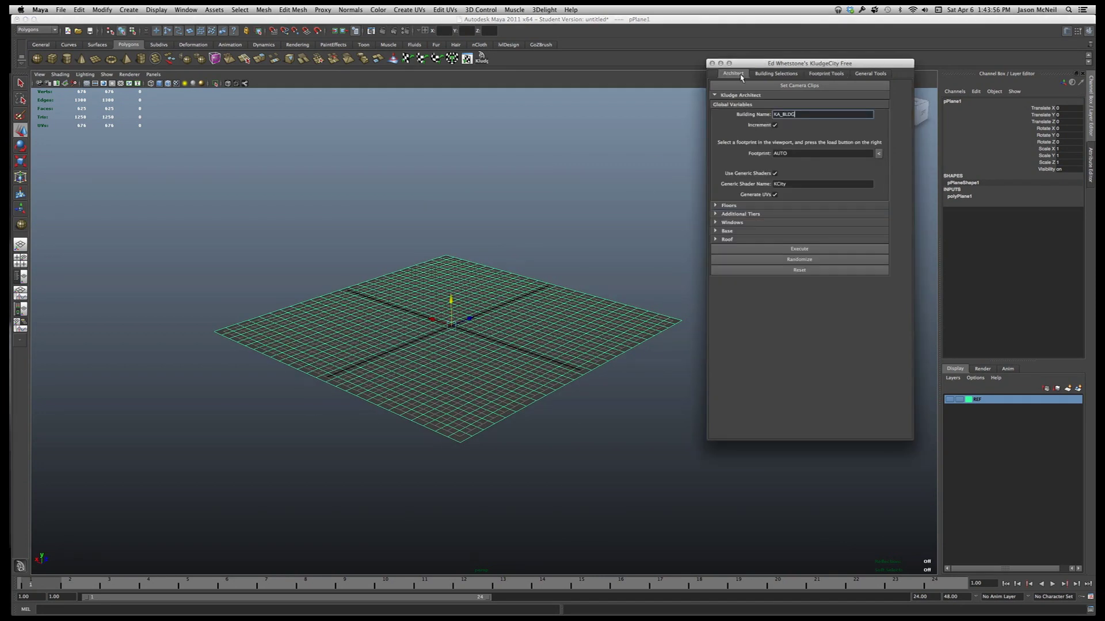
left_click(877, 155)
left_click(766, 261)
scroll(392, 325, "down", 5)
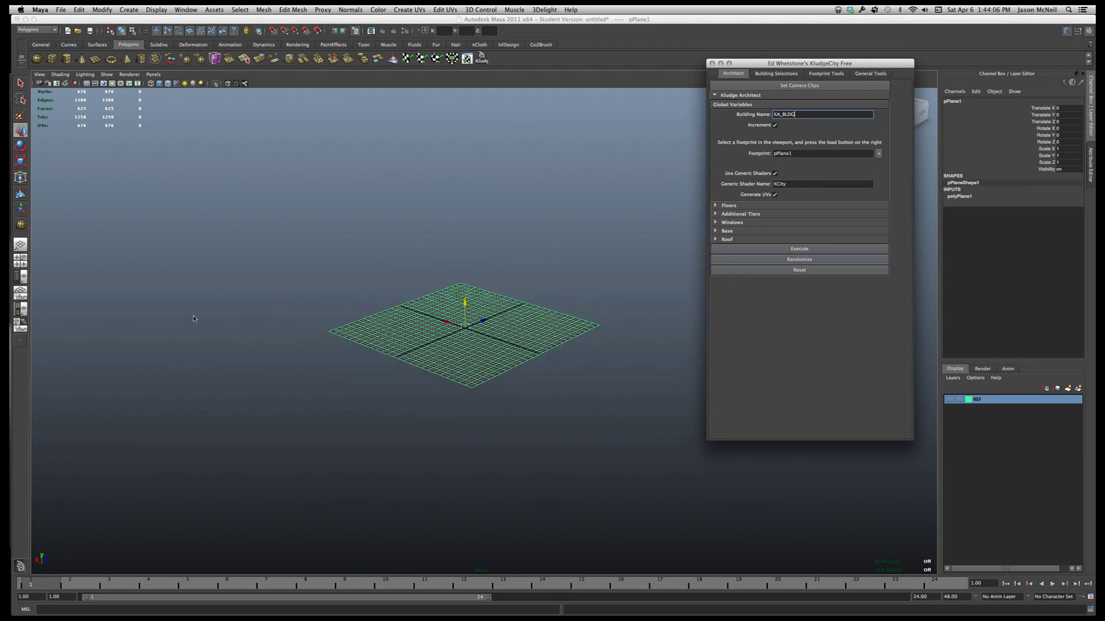
scroll(349, 356, "down", 3)
left_click_drag(340, 414, 381, 419, "alt")
left_click(790, 251)
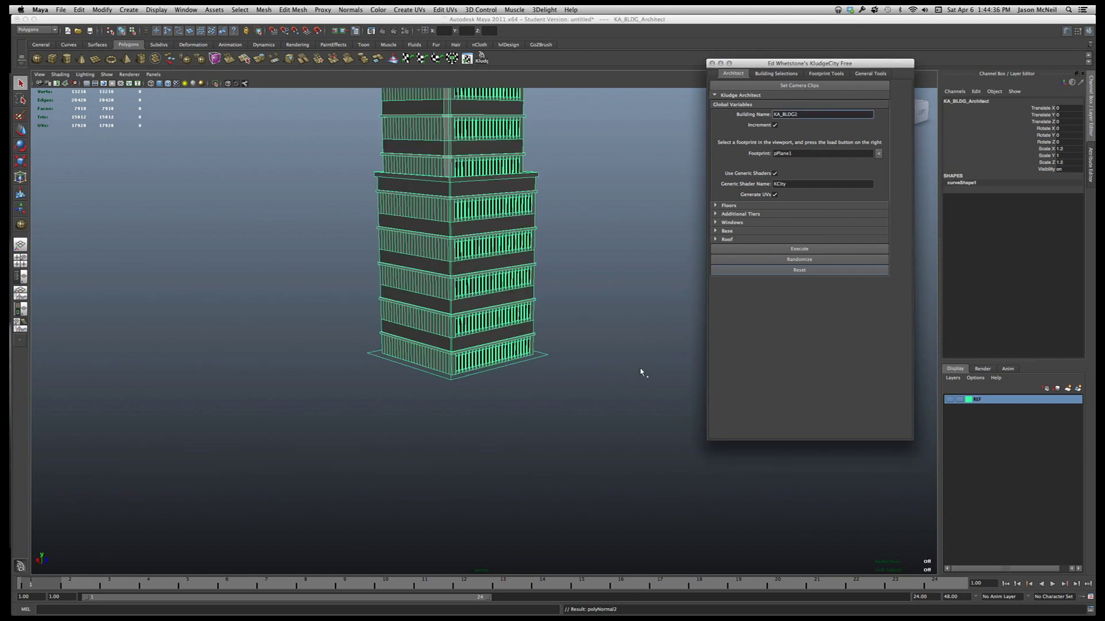
Examine the generated building over its full height, and deselect it
left_click_drag(612, 360, 522, 341, "alt")
right_click_drag(521, 342, 320, 335, "alt")
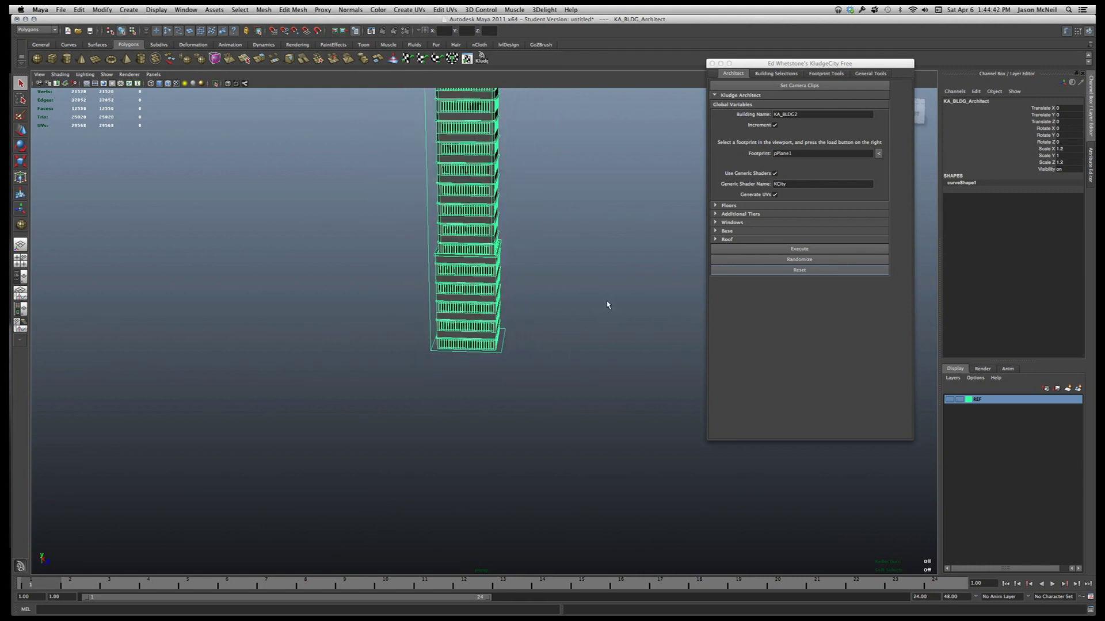
right_click_drag(536, 307, 311, 308, "alt")
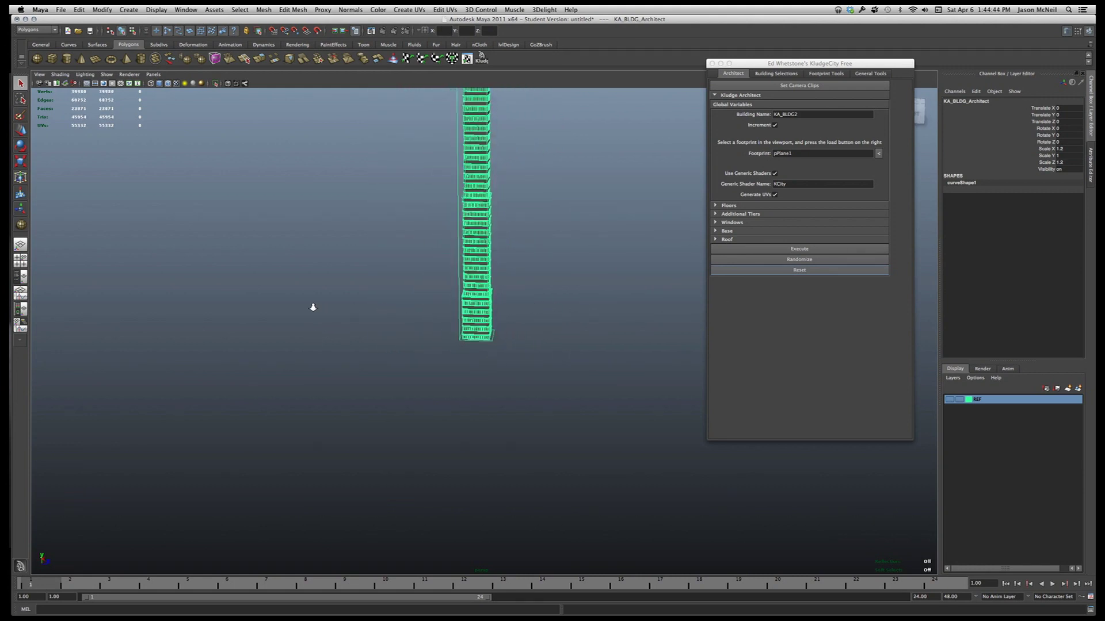
left_click_drag(542, 290, 412, 303, "alt")
left_click(412, 365)
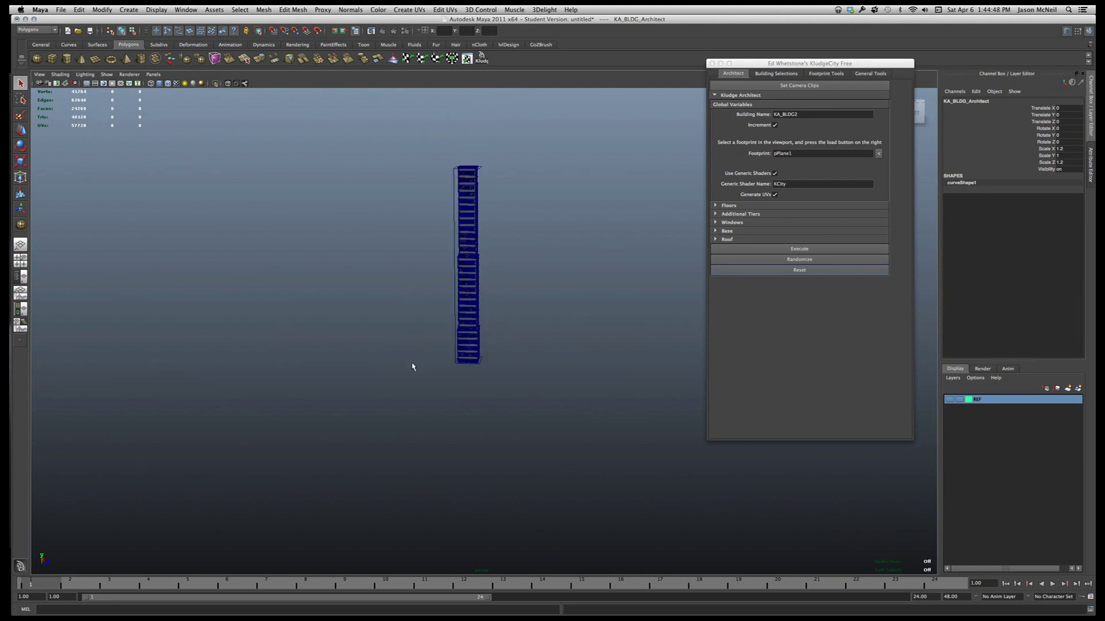
left_click_drag(417, 378, 421, 372, "alt")
right_click_drag(423, 375, 693, 352, "alt")
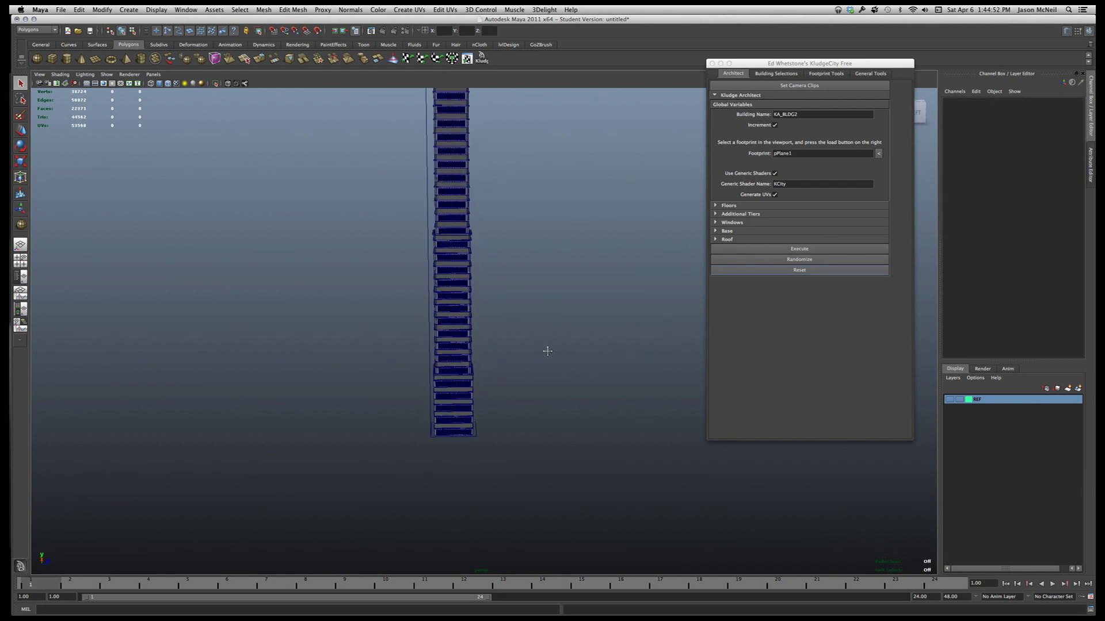
middle_click_drag(547, 351, 551, 395, "alt")
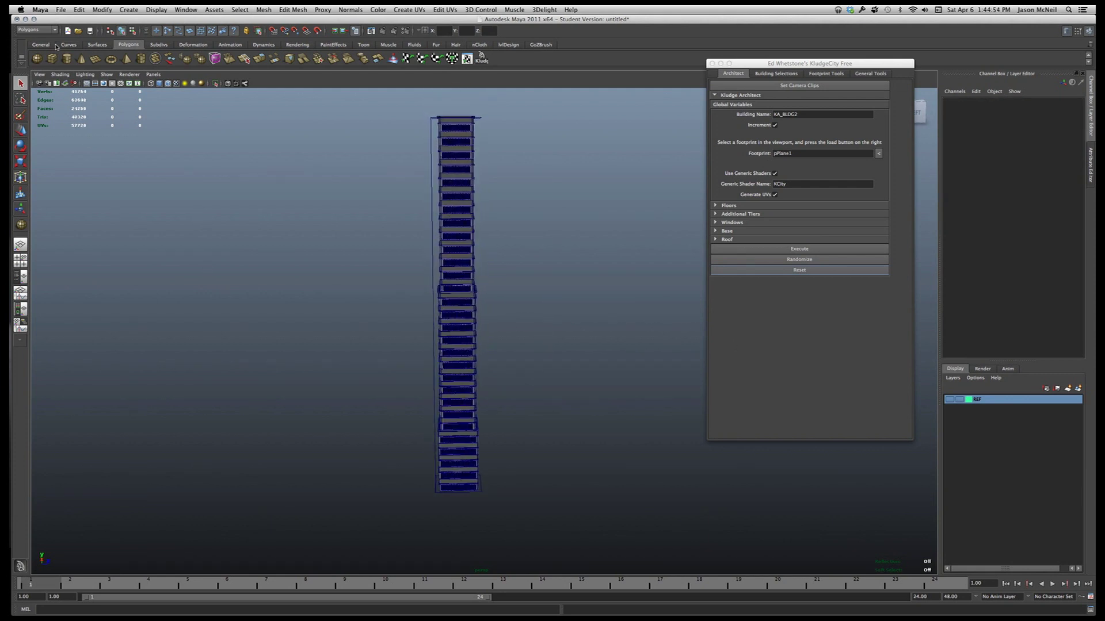
Turn off Wireframe on Shaded in the perspective view and inspect the shaded tower
left_click(60, 75)
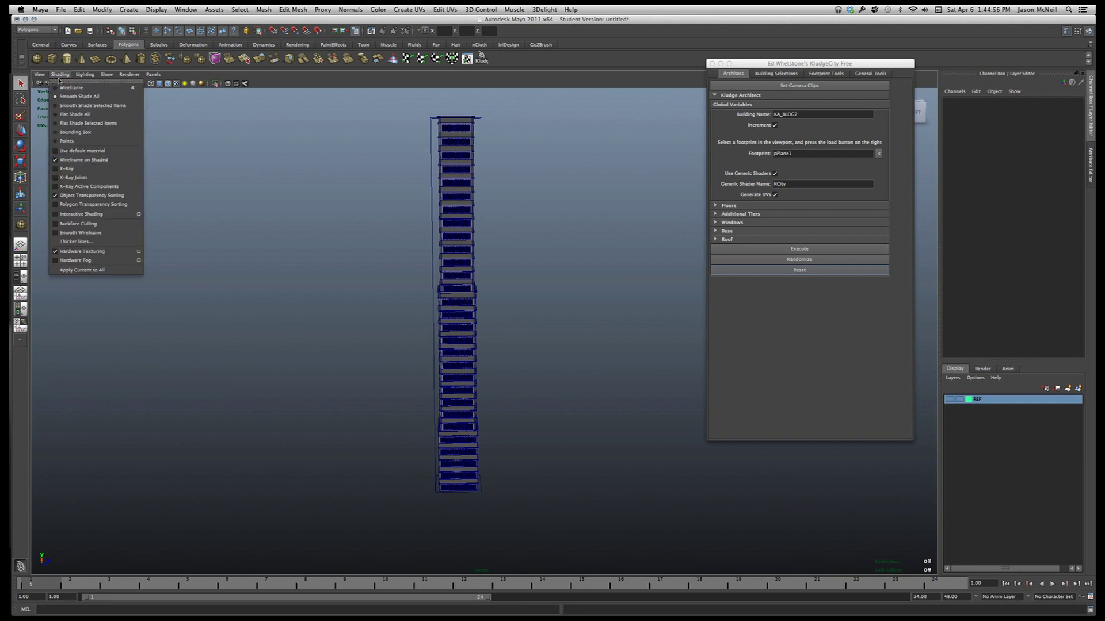
left_click(79, 161)
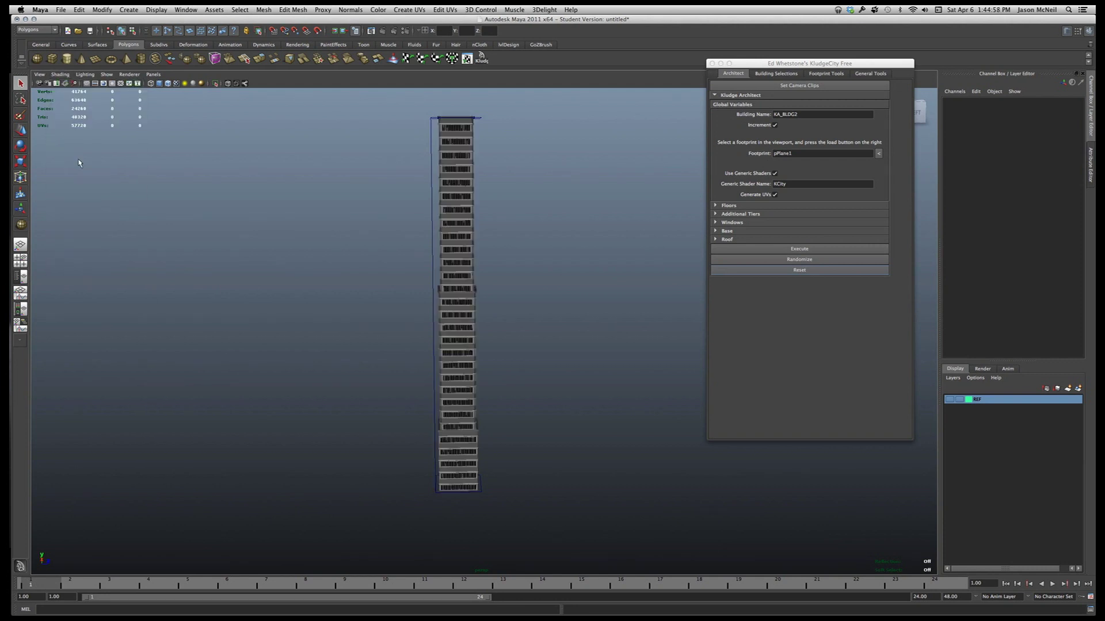
left_click_drag(315, 362, 308, 388, "alt")
right_click_drag(309, 387, 561, 416, "alt")
middle_click_drag(561, 416, 559, 346, "alt")
left_click_drag(548, 409, 317, 357, "alt")
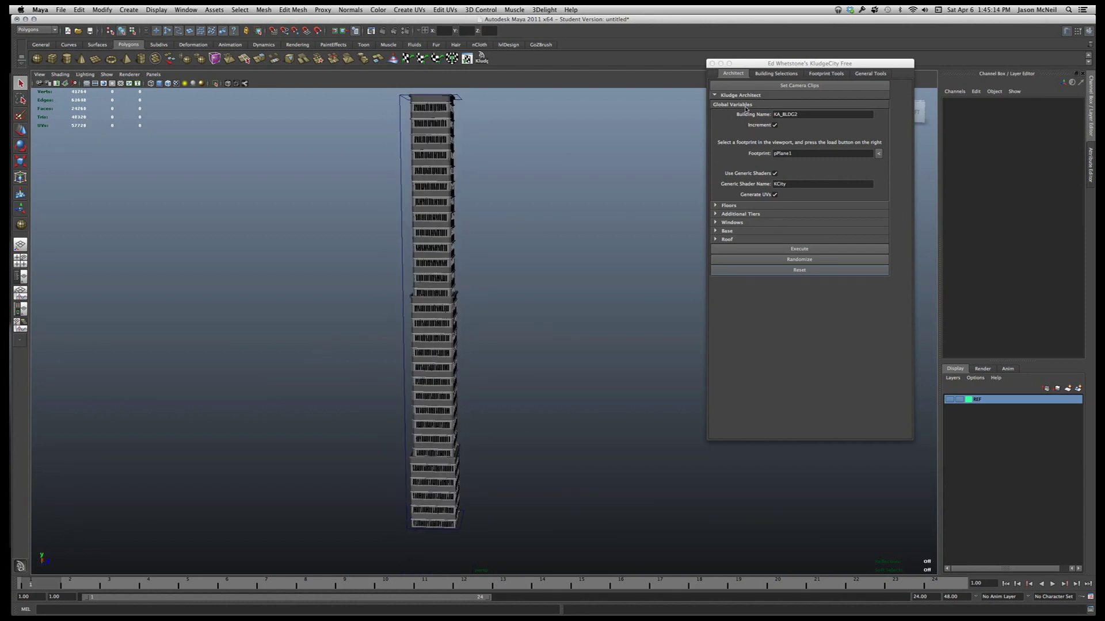
Select all window faces of the tower with KludgeCity's building selection tools
left_click(786, 75)
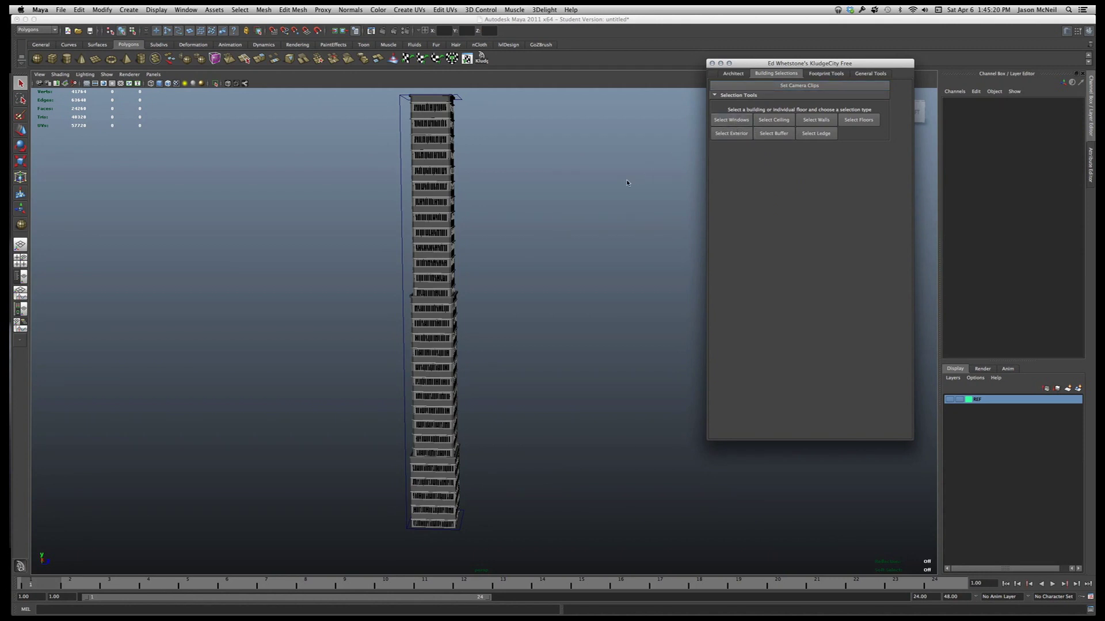
left_click(404, 298)
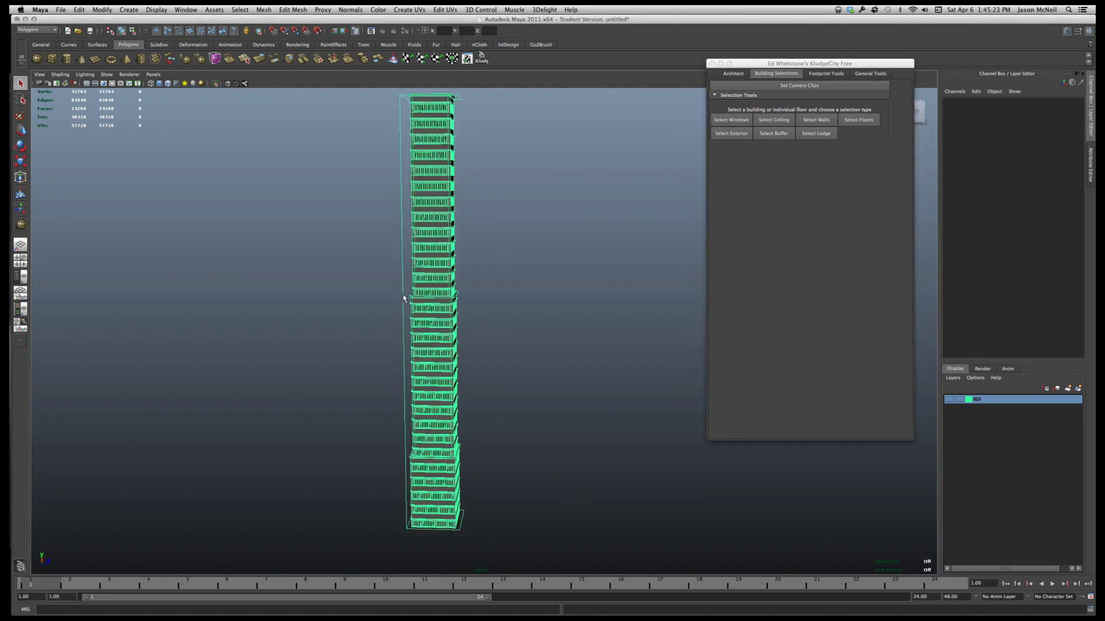
left_click(729, 121)
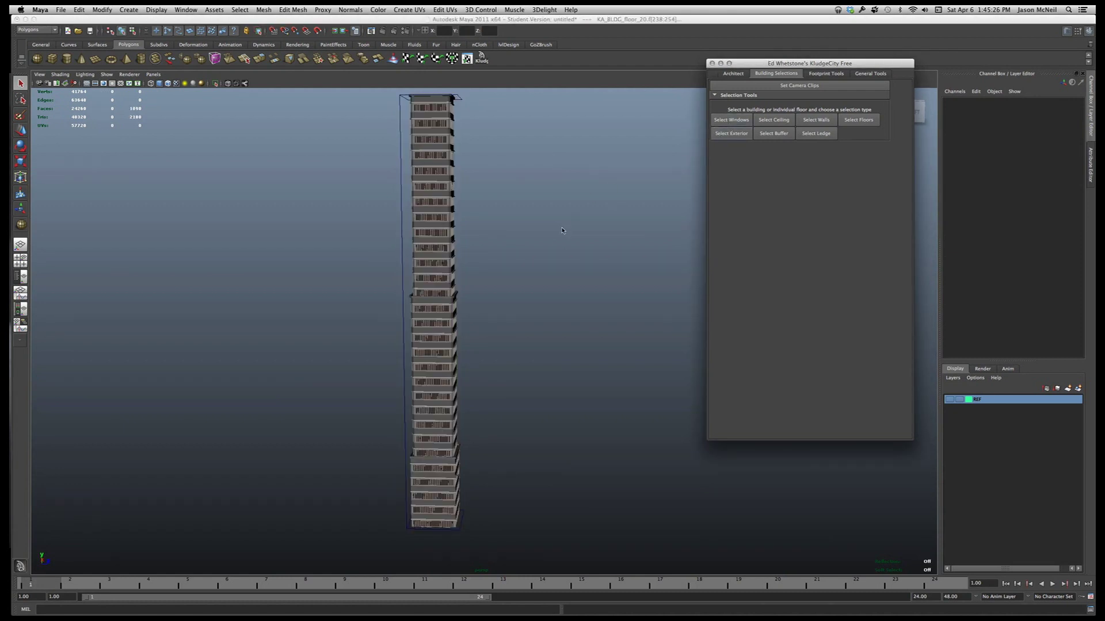
left_click_drag(579, 208, 554, 233, "alt")
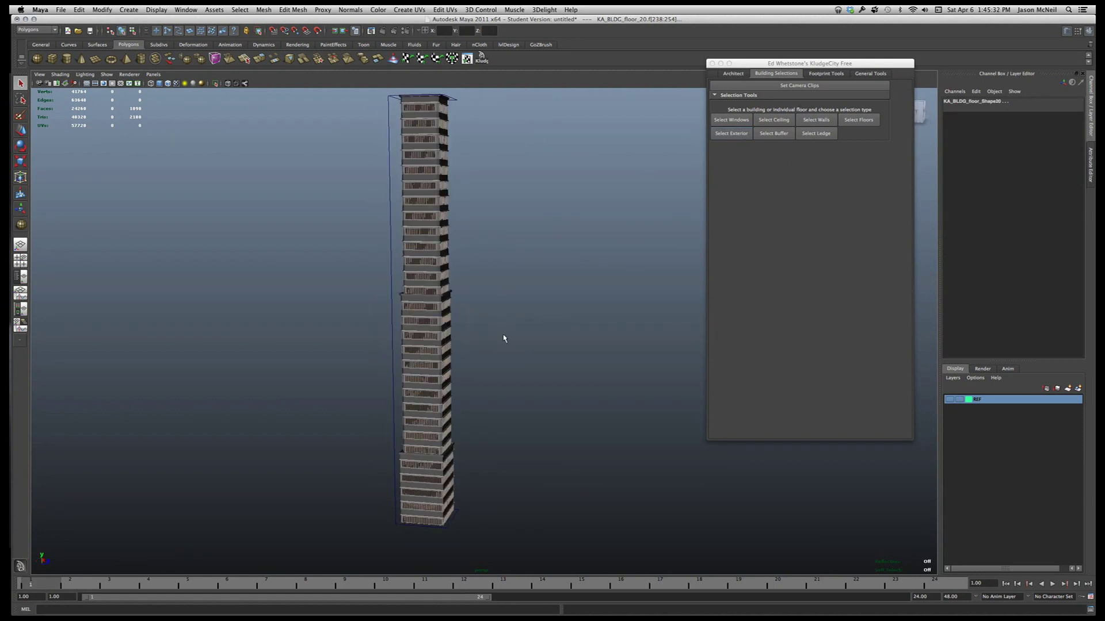
Move the whole tower off its square footprint along Z to about -110, and deselect it
left_click(388, 135)
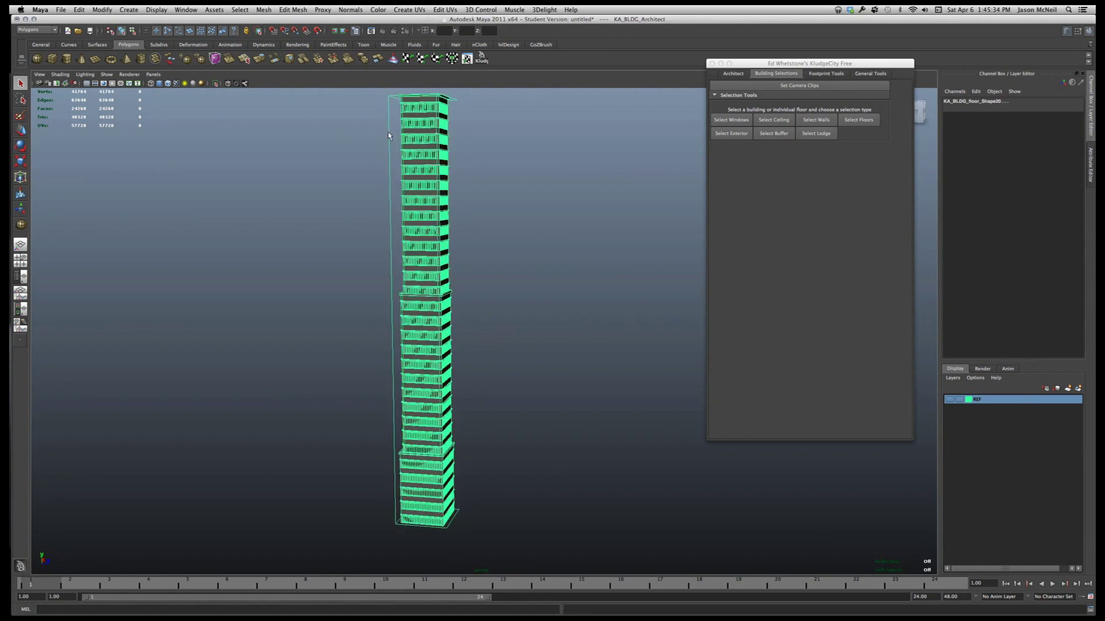
key("w")
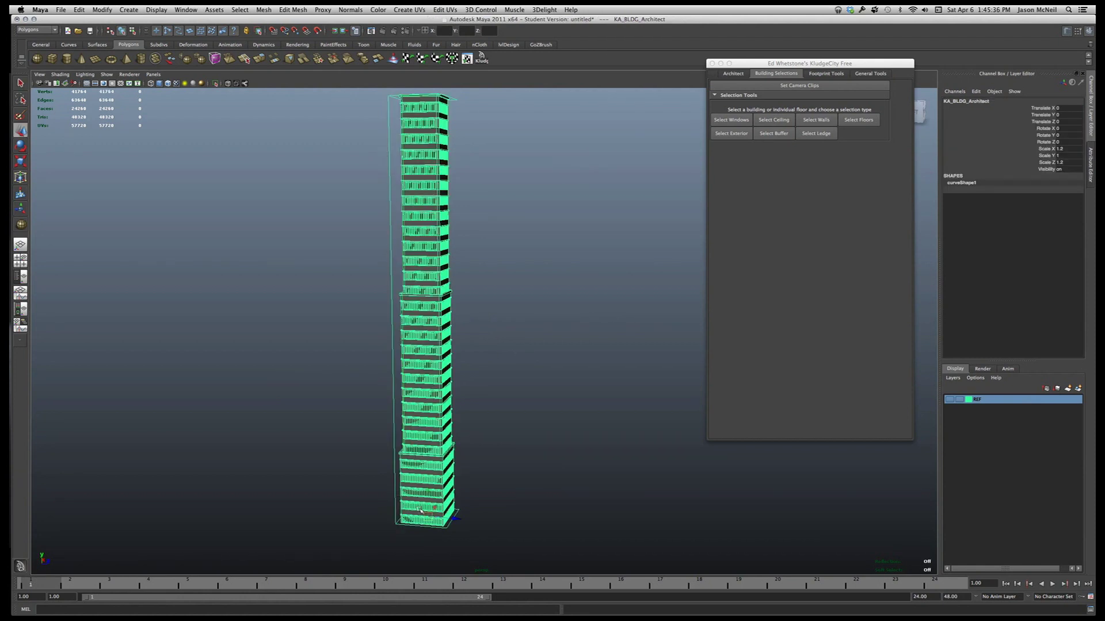
left_click_drag(453, 518, 286, 482)
left_click(386, 423)
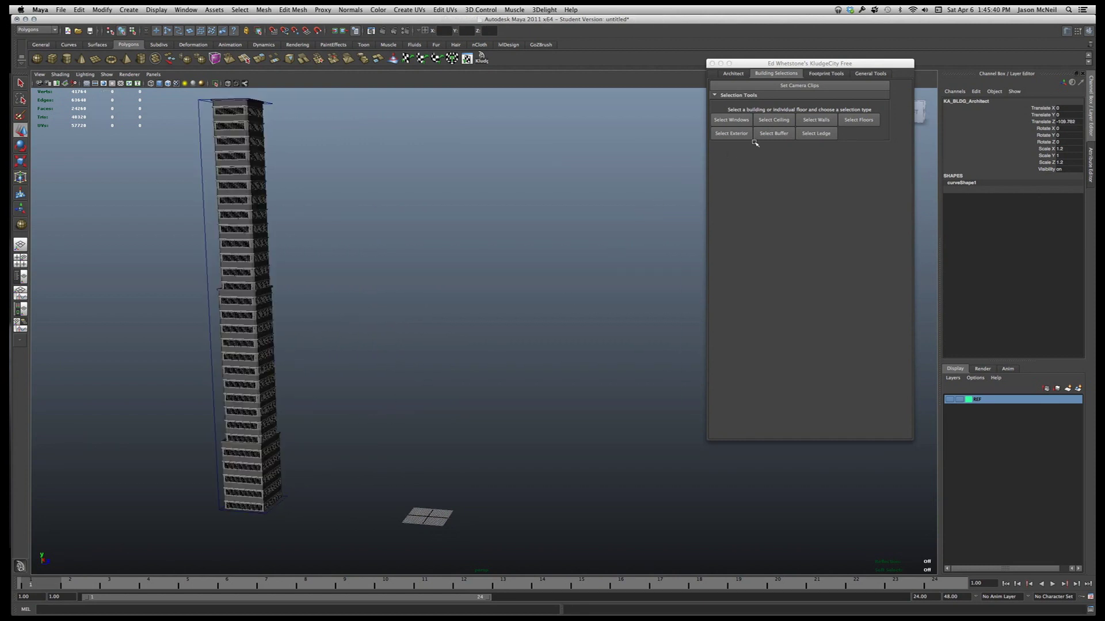
Create an N-sided footprint with 8 sides, 4 depth divisions, 4 divisions per side, and a radius of 25
left_click(825, 73)
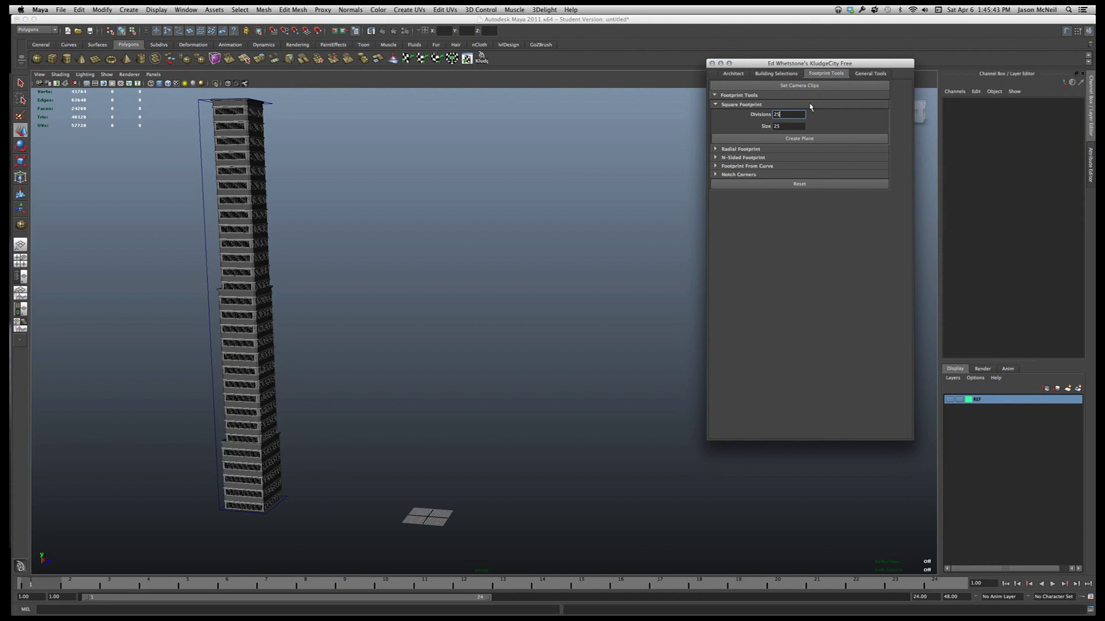
left_click(726, 158)
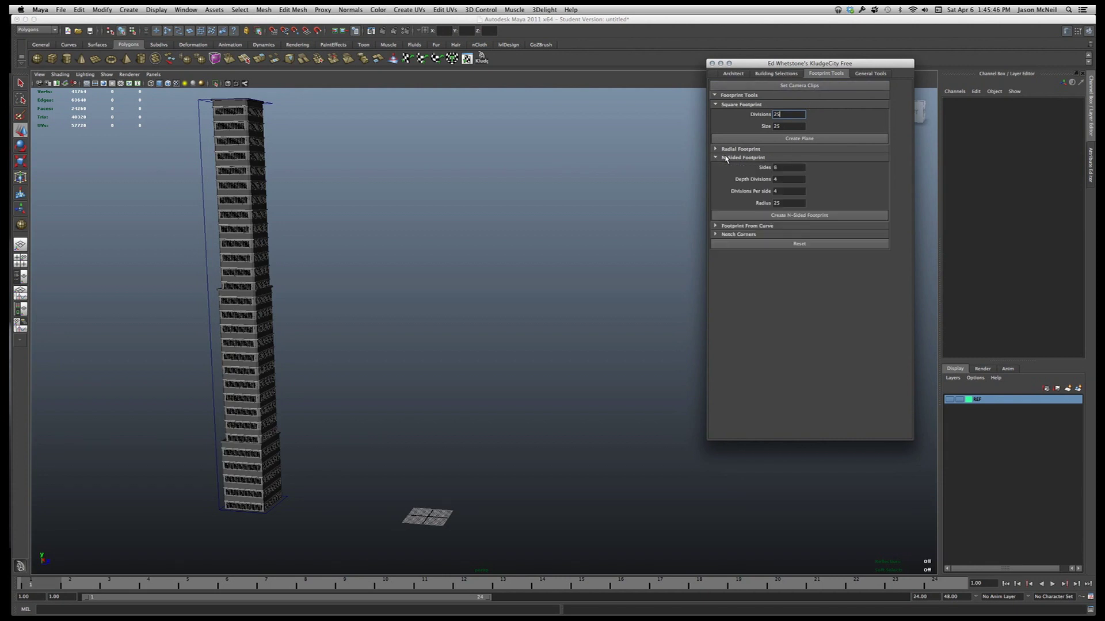
left_click(769, 214)
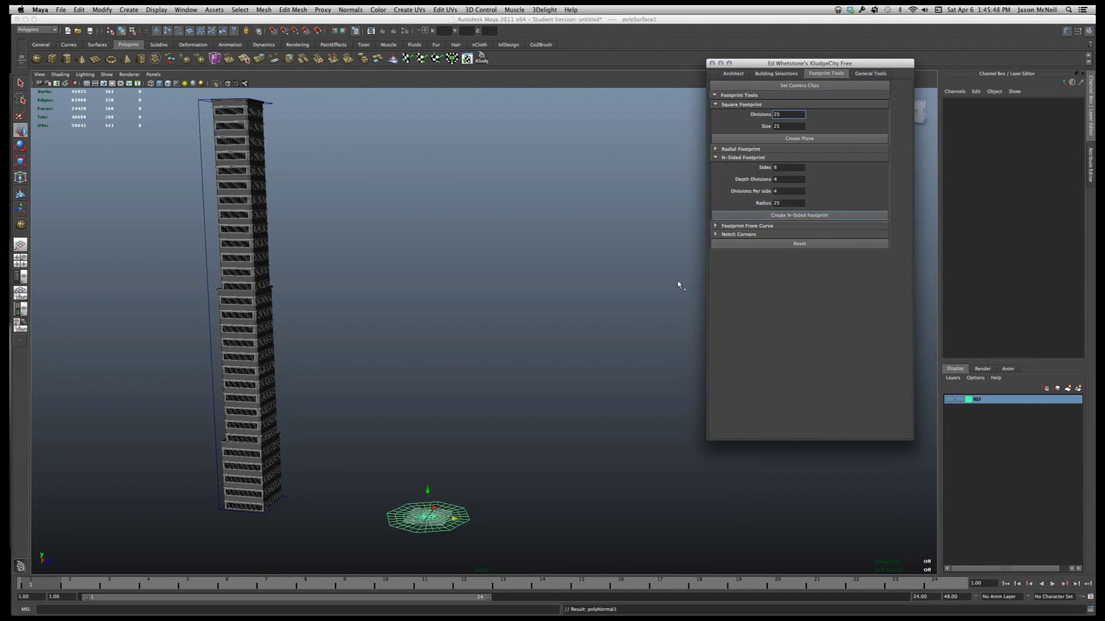
left_click_drag(500, 485, 500, 481, "alt")
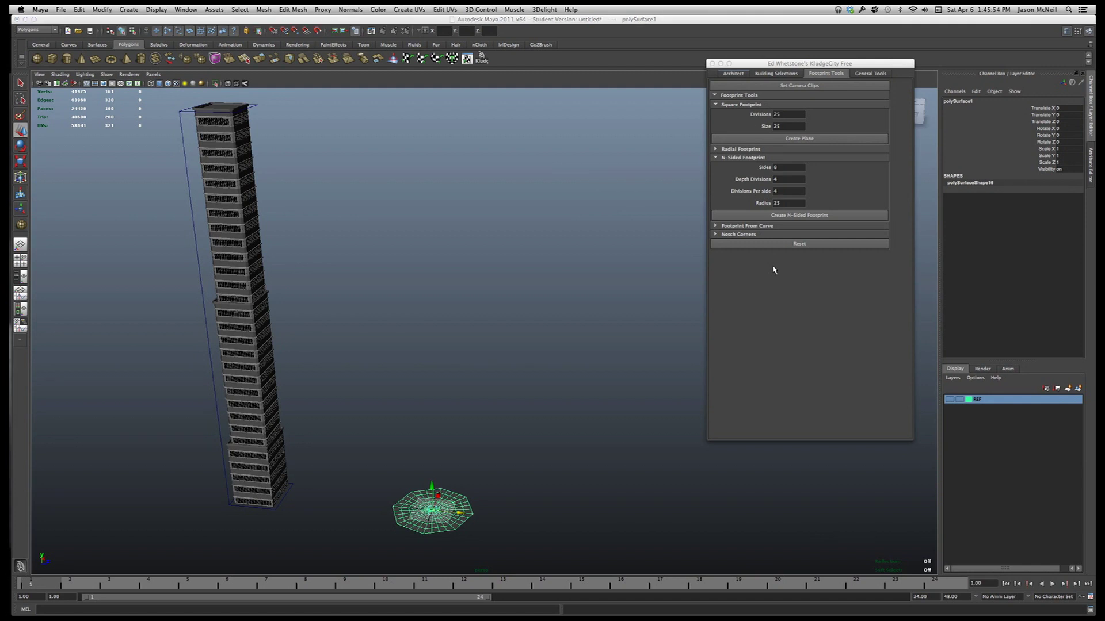
Load the eight-sided footprint into the Architect, randomize the settings, and generate a second building
left_click(878, 155)
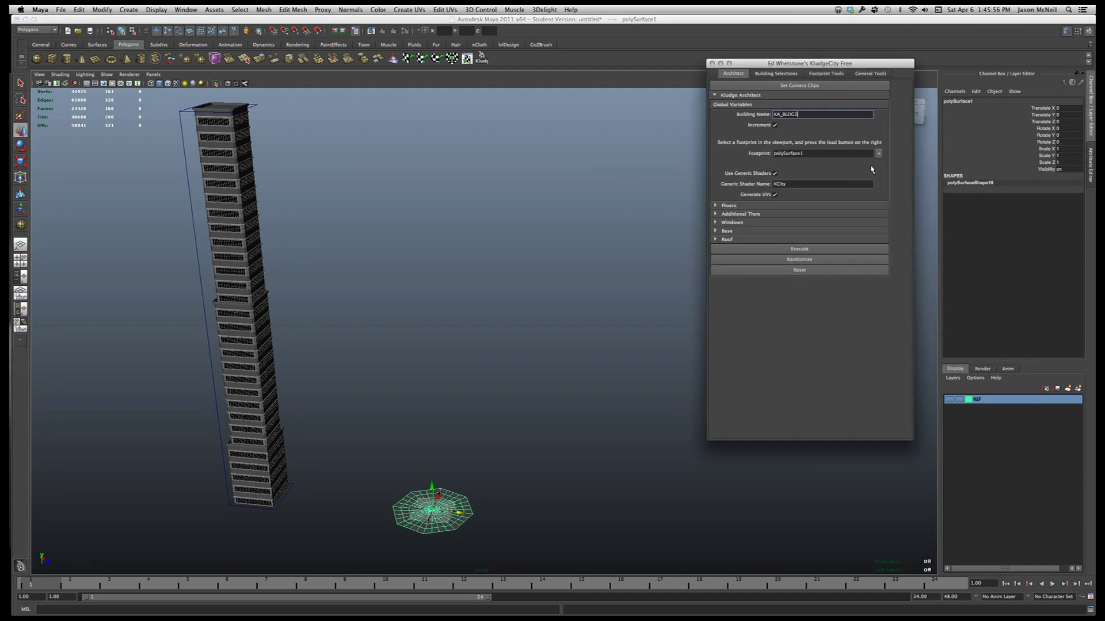
left_click(763, 261)
left_click(770, 249)
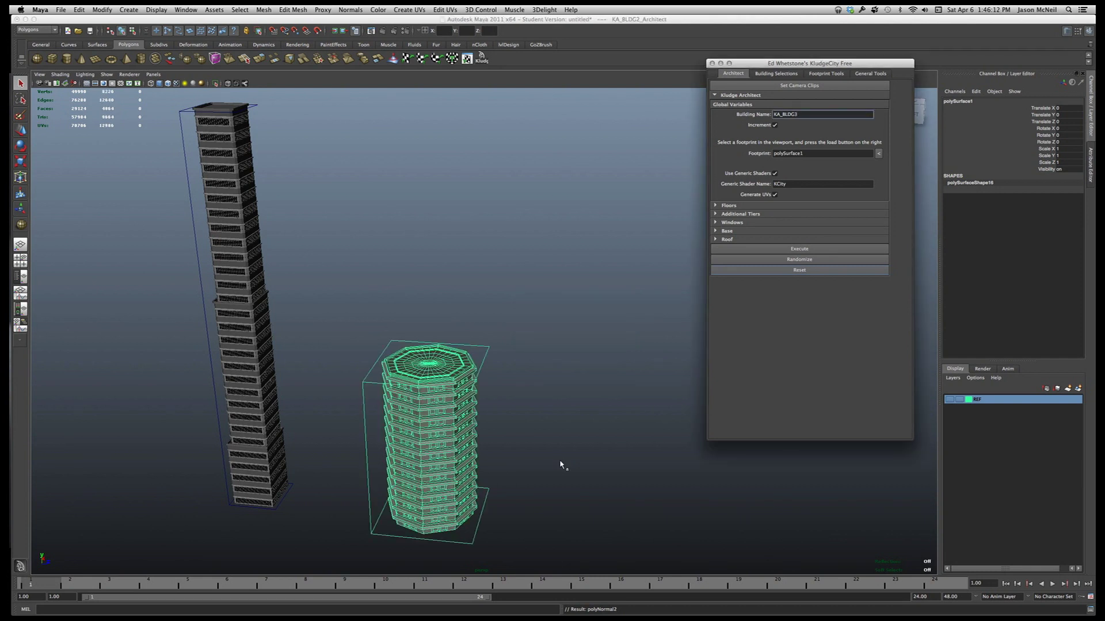
Move the octagonal building beside the tower, to about 52 on X and -77 on Z, and deselect it
left_click_drag(545, 459, 550, 481, "alt")
left_click(528, 459)
left_click(488, 538)
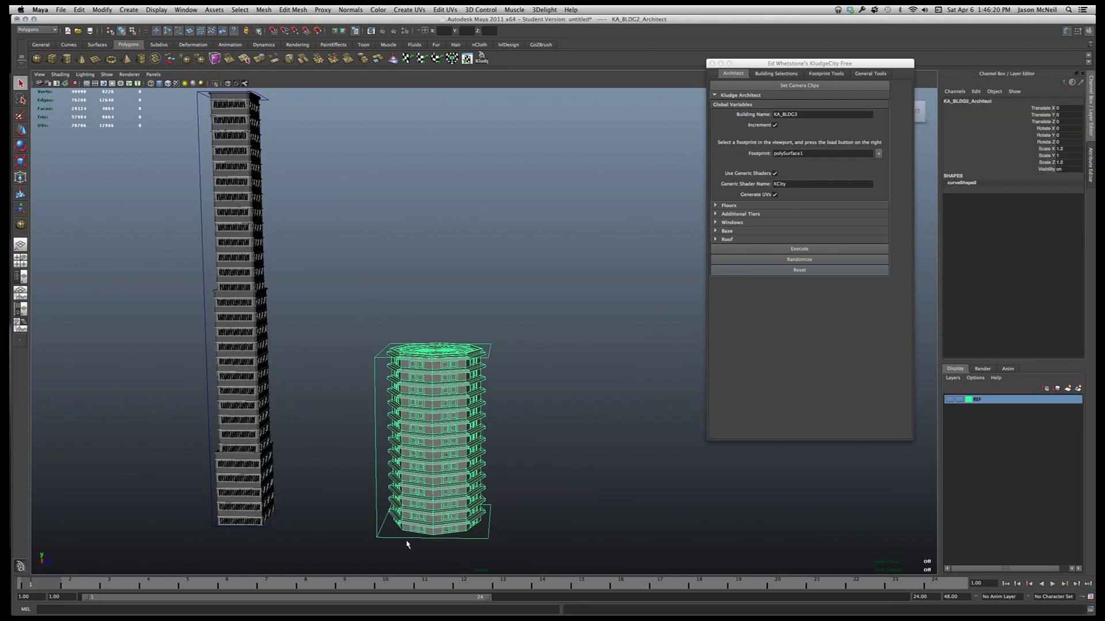
key("e")
left_click_drag(539, 556, 505, 561, "alt")
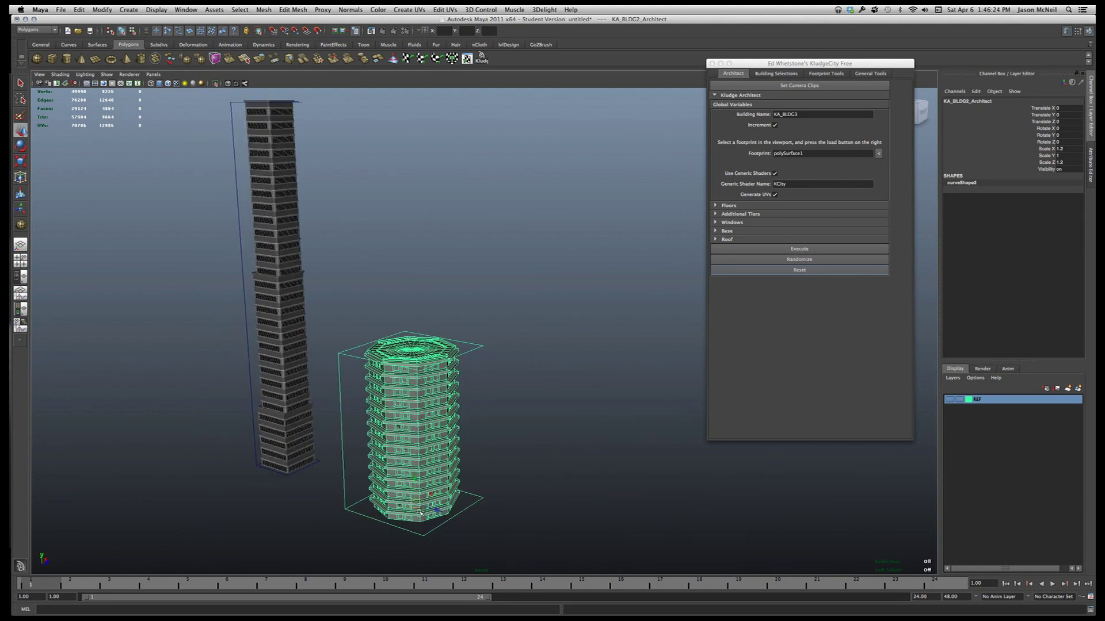
left_click_drag(431, 505, 396, 461)
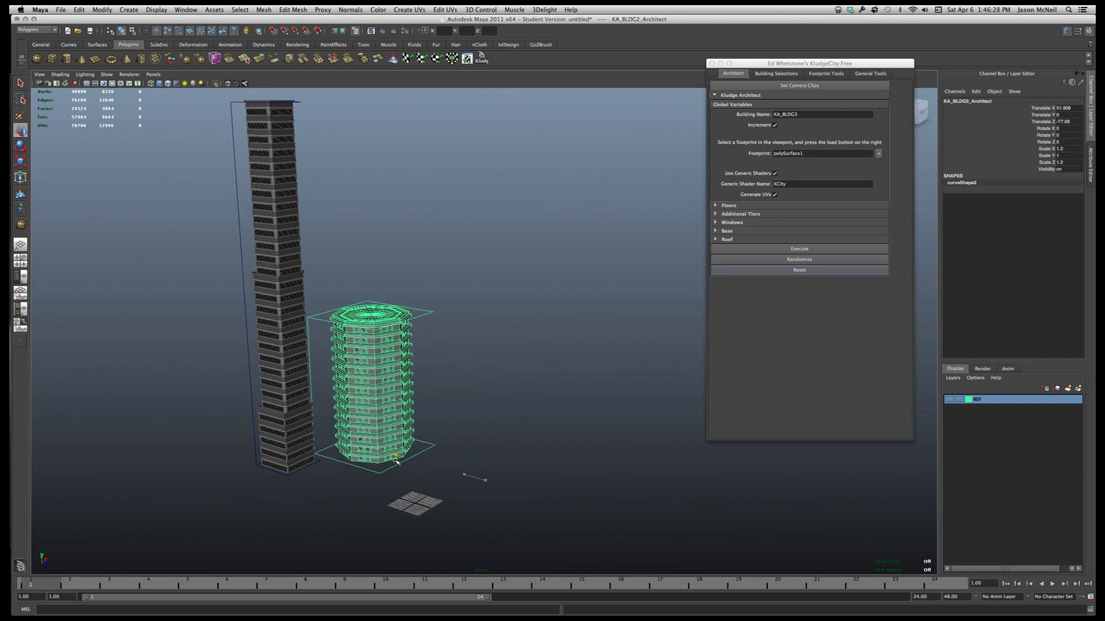
left_click(353, 536)
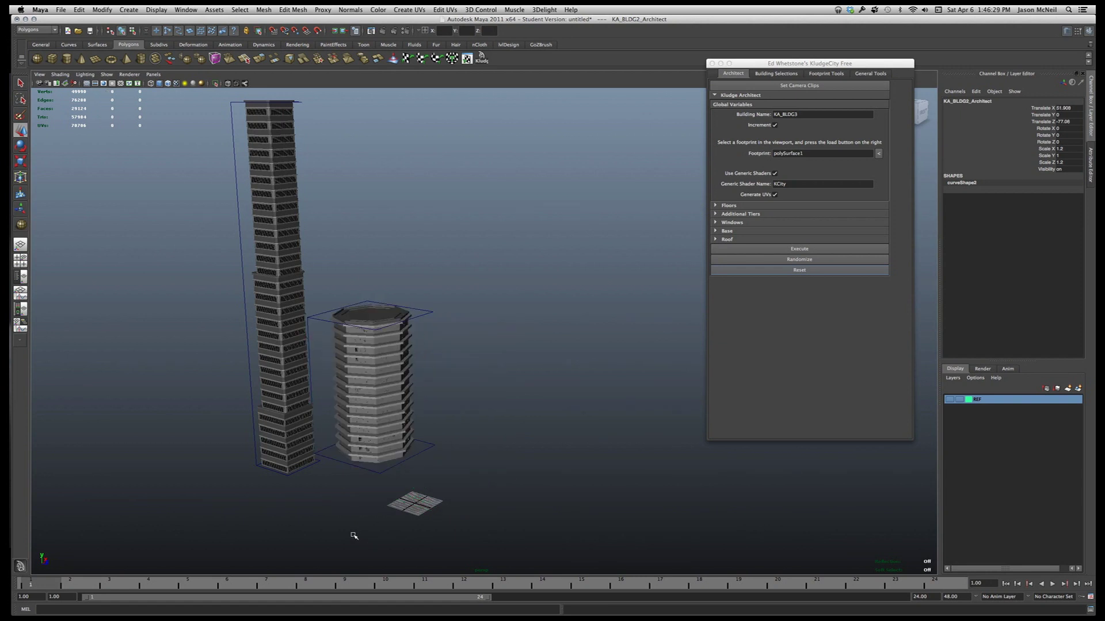
left_click_drag(388, 522, 375, 523, "alt")
left_click(392, 523)
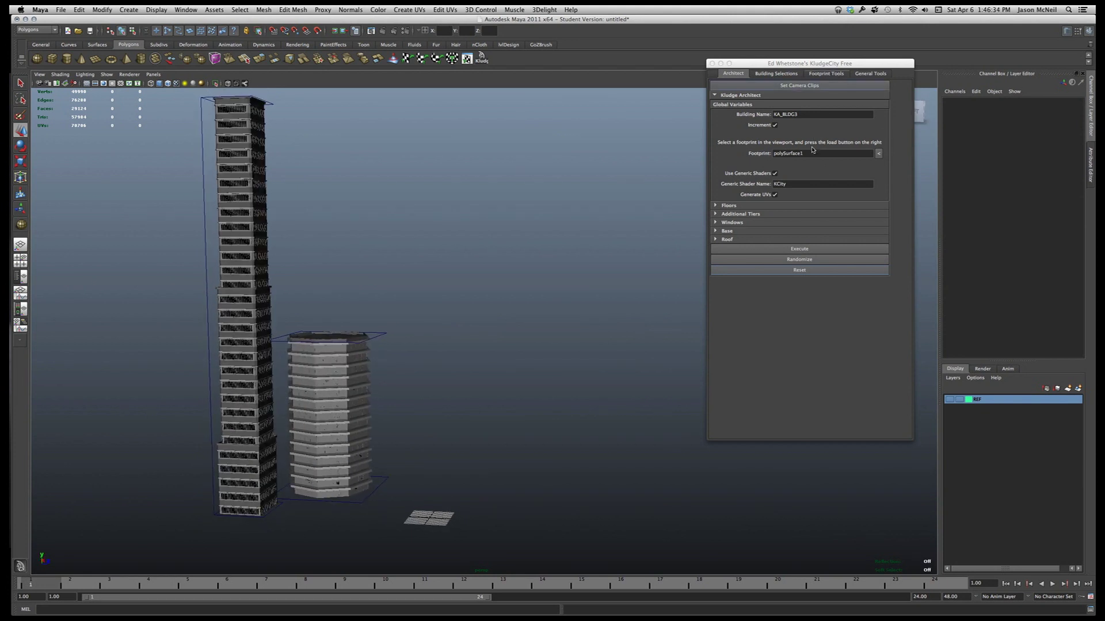
Return to the KludgeCity footprint creation options
left_click(830, 74)
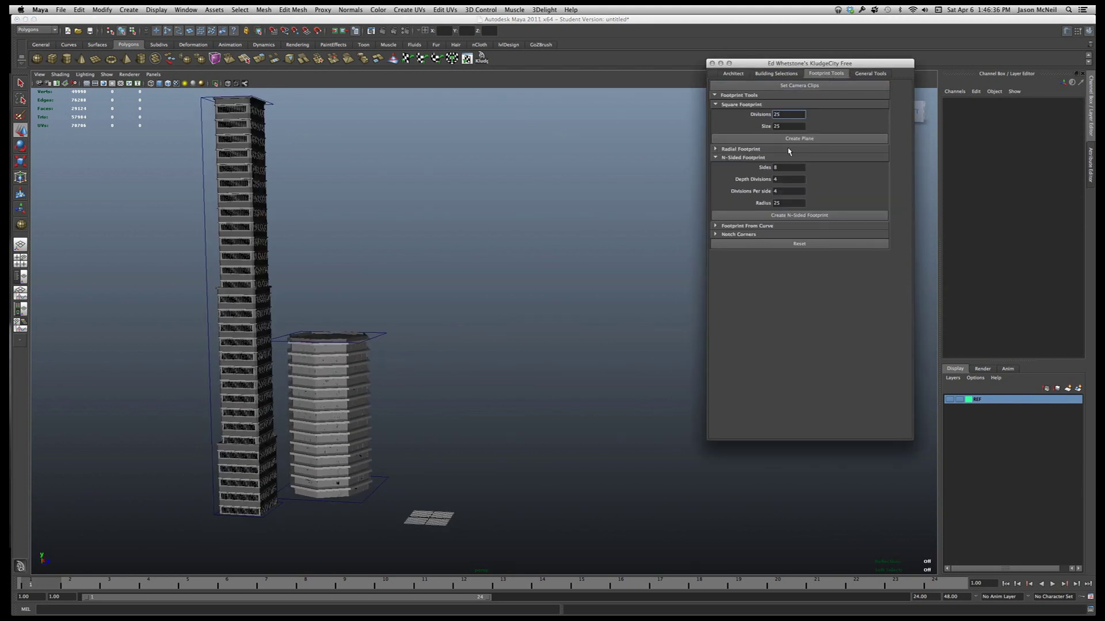